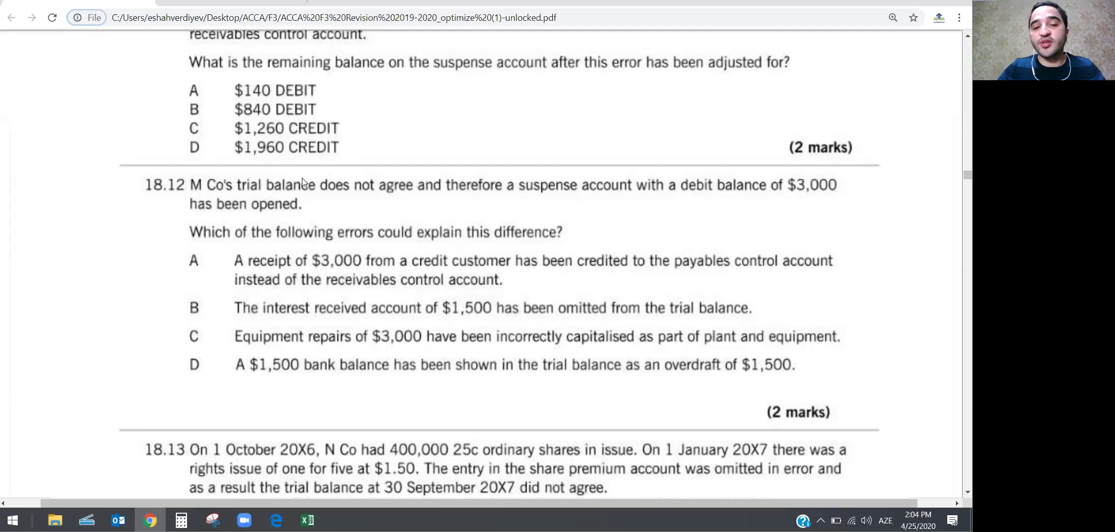
Step: Switch from the question 18.12 PDF to the Excel workbook of blank T-accounts
key(alt+Tab)
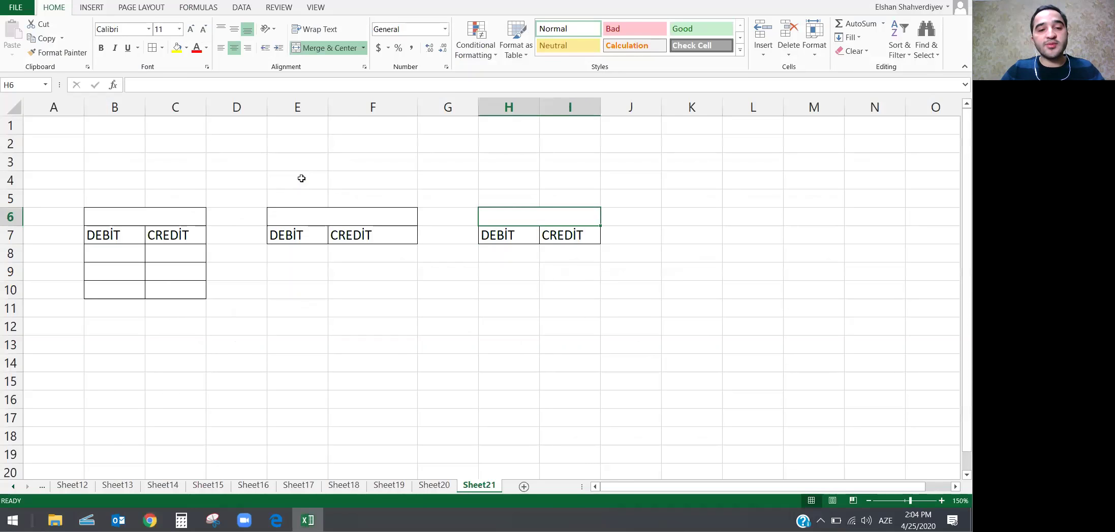
Step: Title the first T-account SUSPENSE AC and enter 3000 on its debit side
key(Left)
key(Left)
key(Left)
key(Left)
text(SUSPENS)
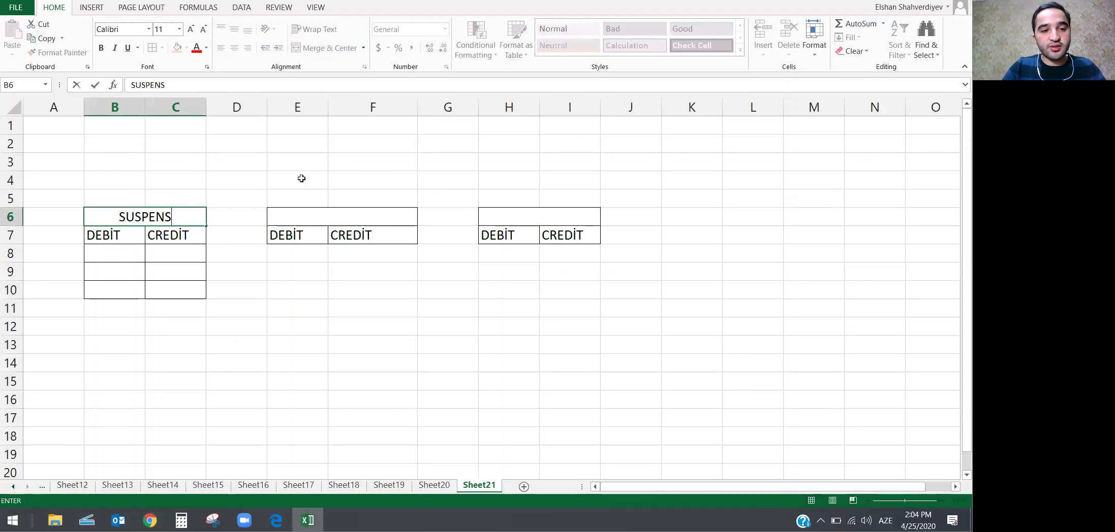
text(E AC)
key(Return)
key(Down)
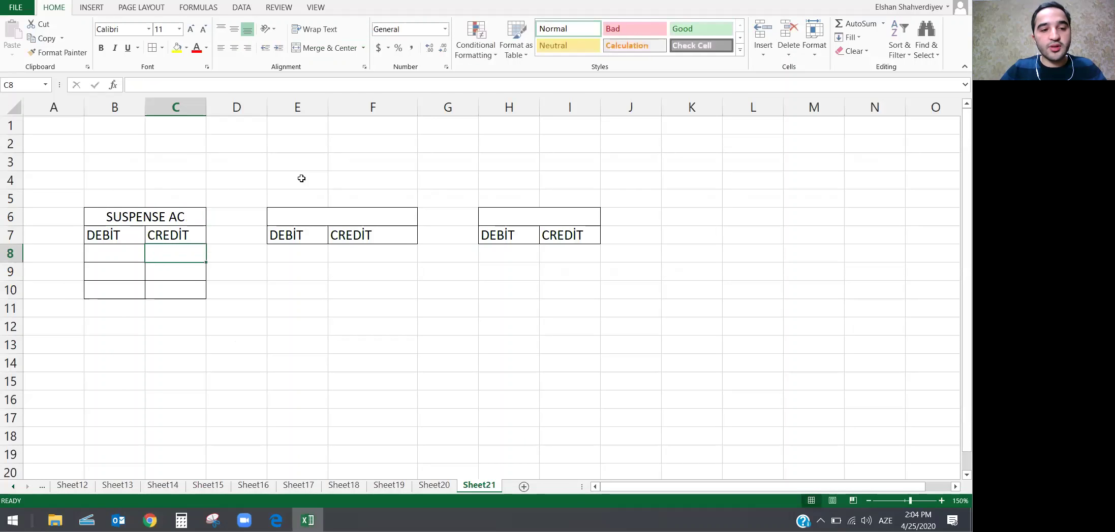
key(Left)
text(3000)
key(ctrl+Return)
Step: Title the other two T-accounts ACCOUNT RECİEVABLE and AC/PAYABLE
key(Up)
key(Right)
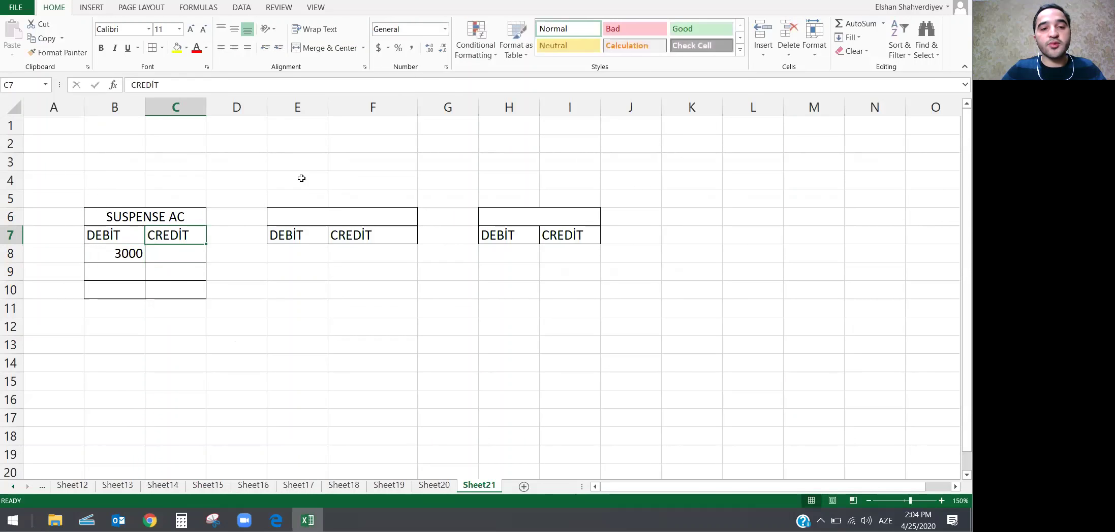
key(Right)
key(Right)
key(Up)
text(ACCOU)
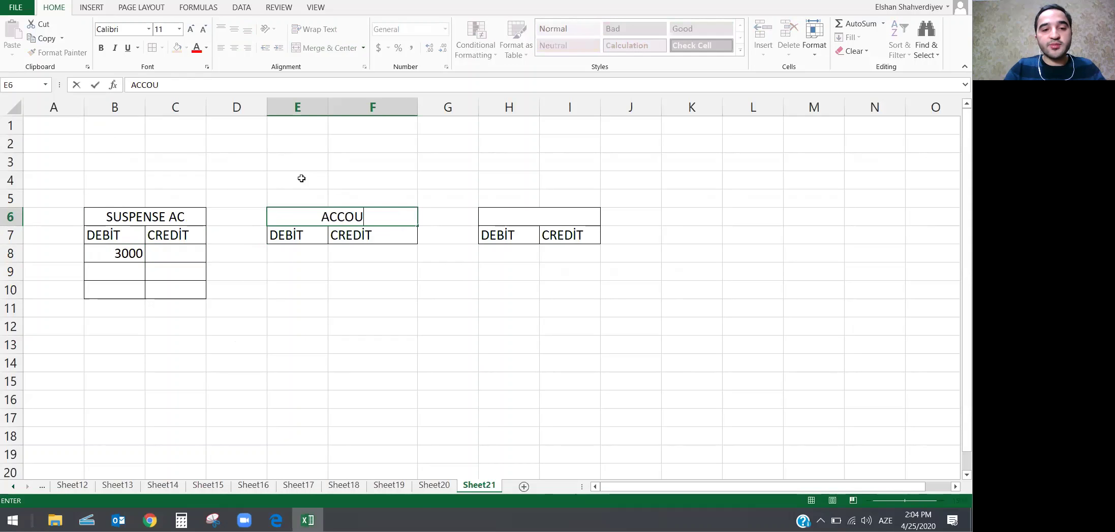
text(NT RECİEVAB)
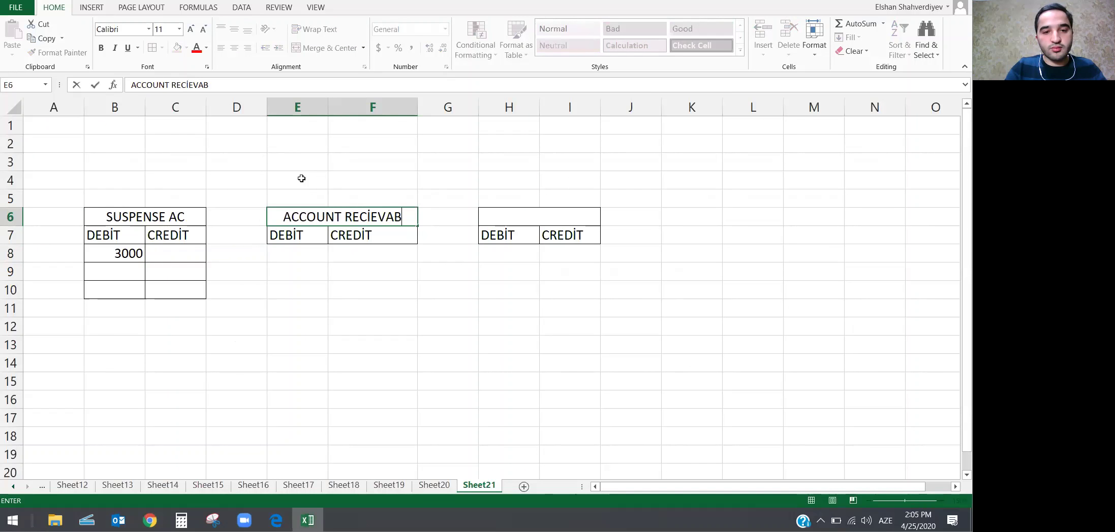
text(LE)
key(Right)
key(Right)
text(AC)
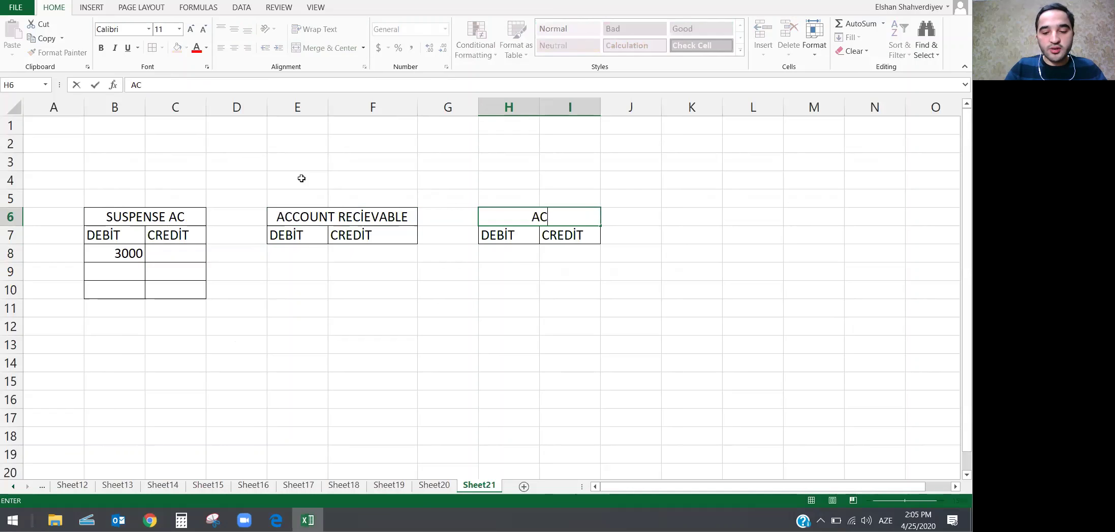
text(/PAY)
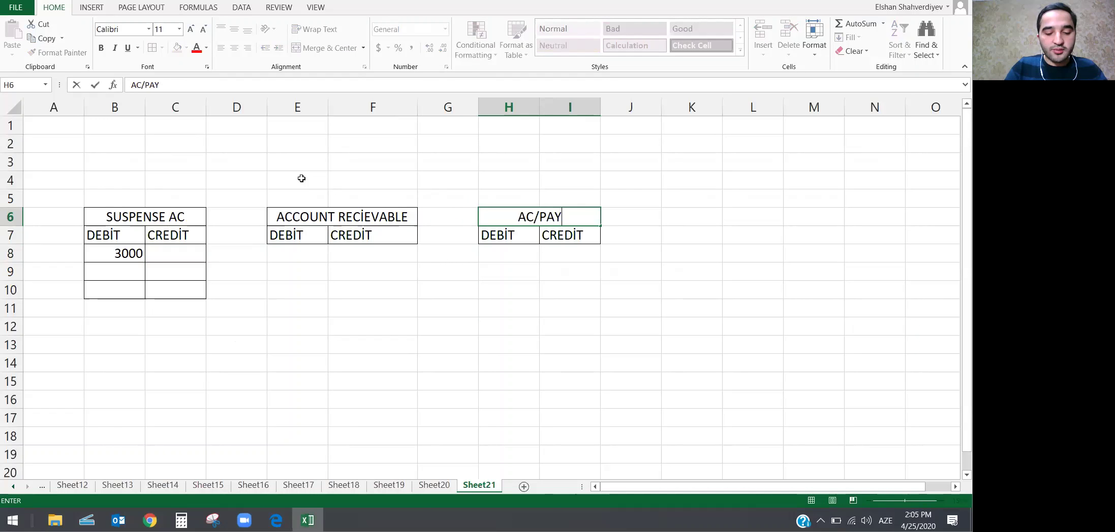
text(ABLE)
key(Left)
key(Left)
key(Down)
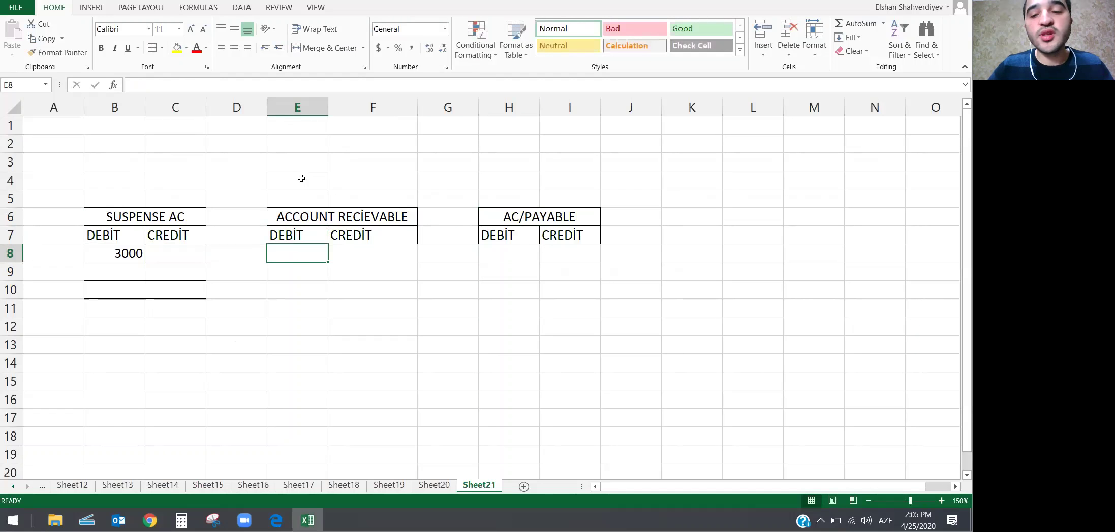
Step: Enter 3000 on the AC/PAYABLE credit side in I8
key(Down)
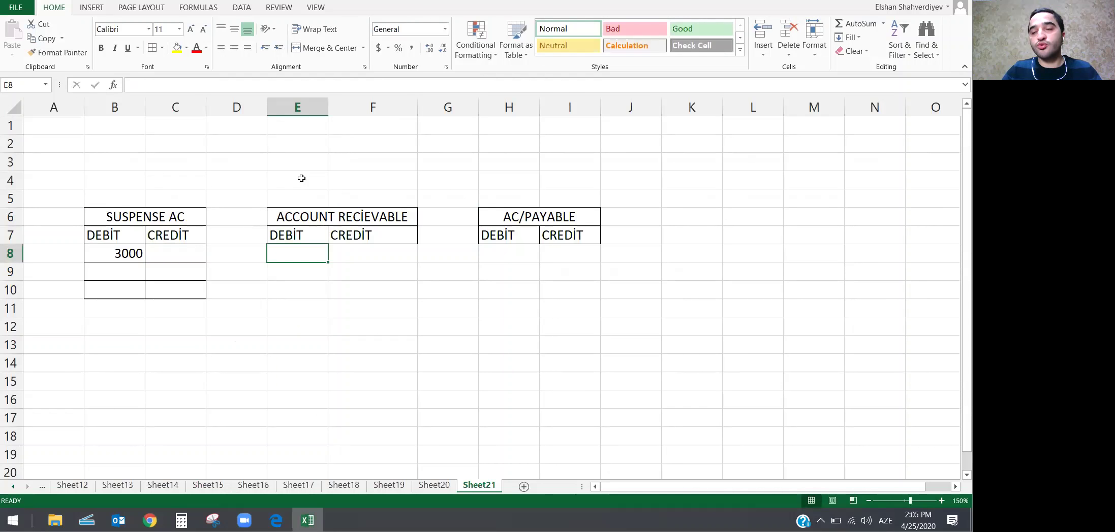
key(Right)
key(Right)
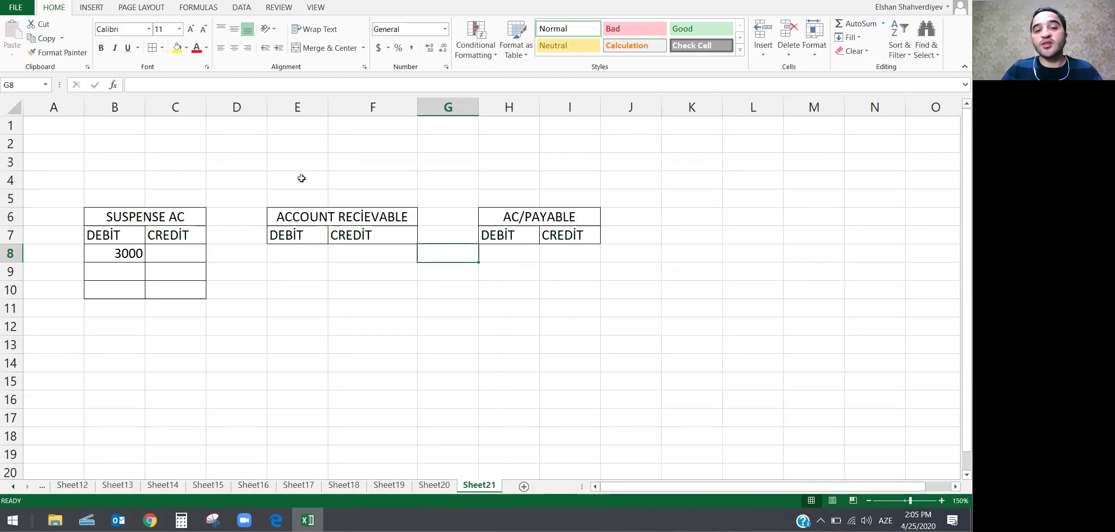
key(Right)
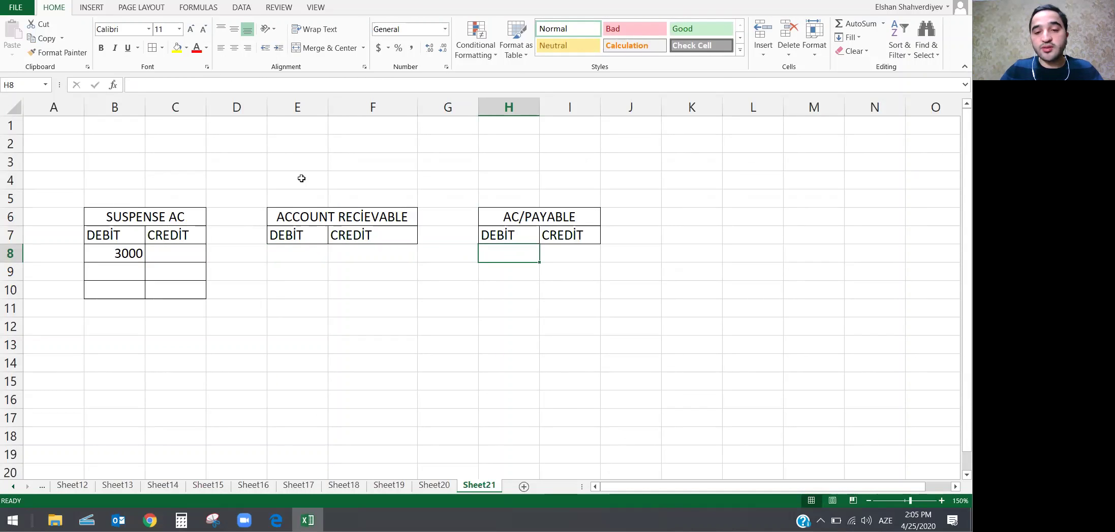
key(Right)
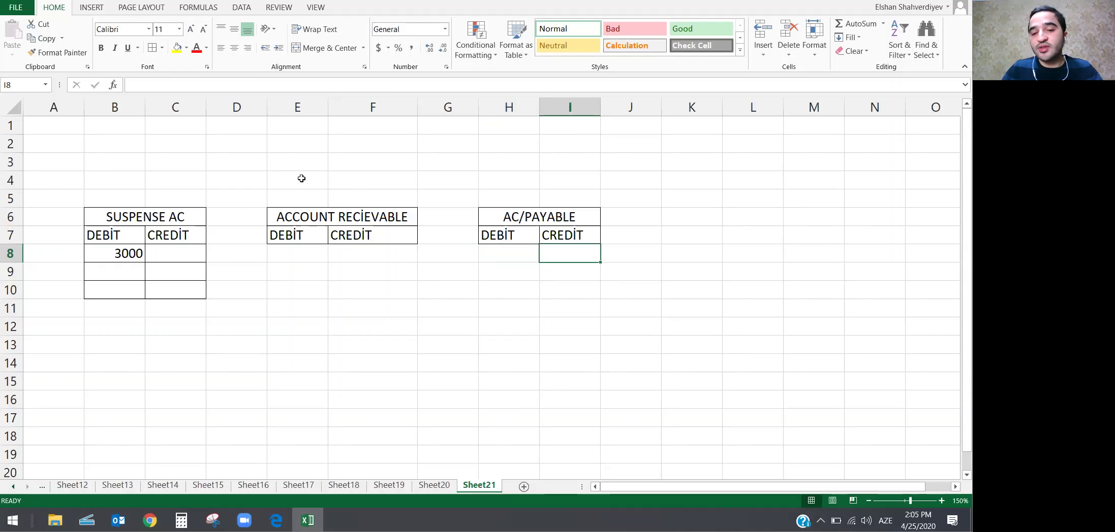
text(3000)
key(Return)
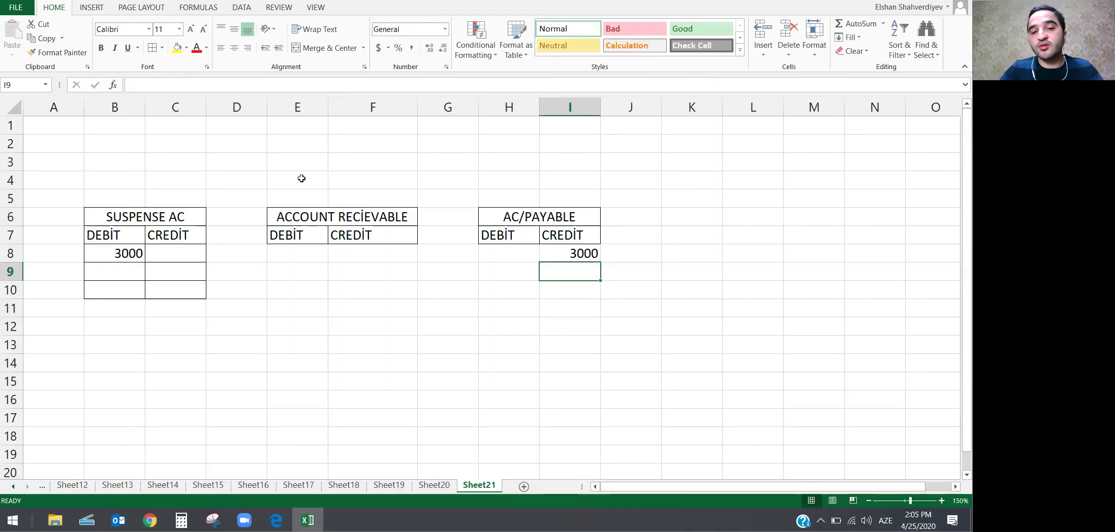
Step: Enter 3000 on the AC/PAYABLE debit side in H9
key(Left)
key(Left)
key(Up)
key(Right)
key(Right)
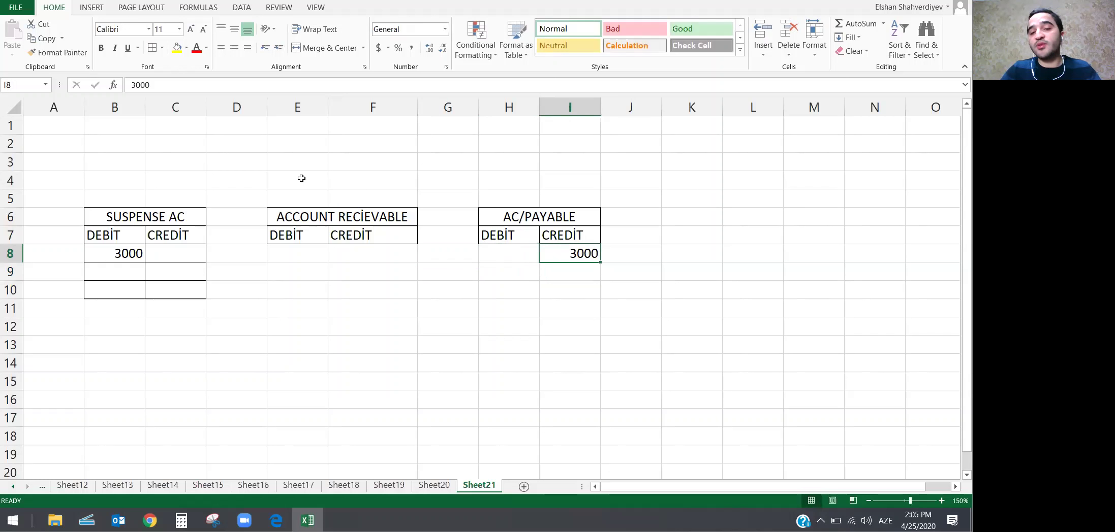
key(Down)
key(Left)
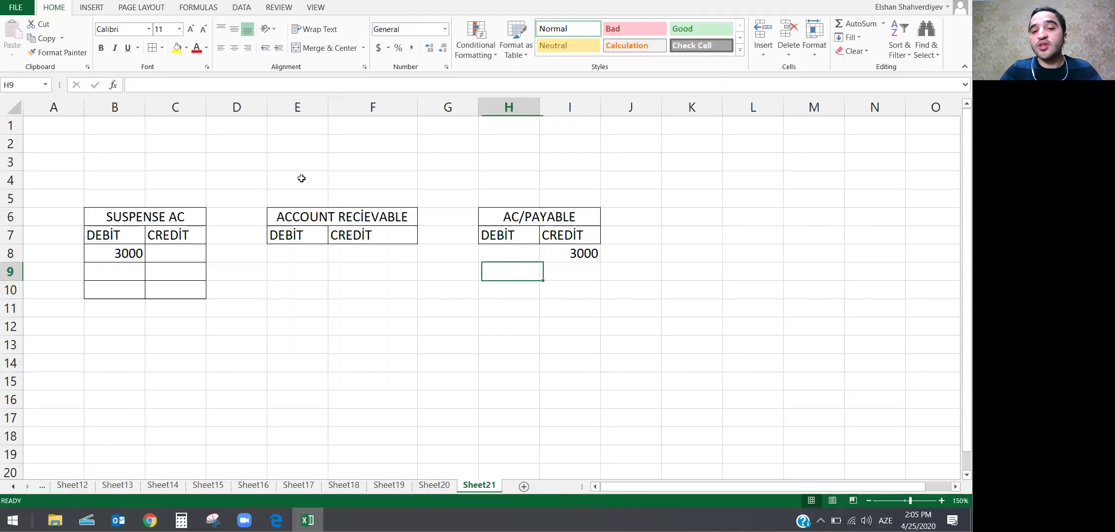
text(3000)
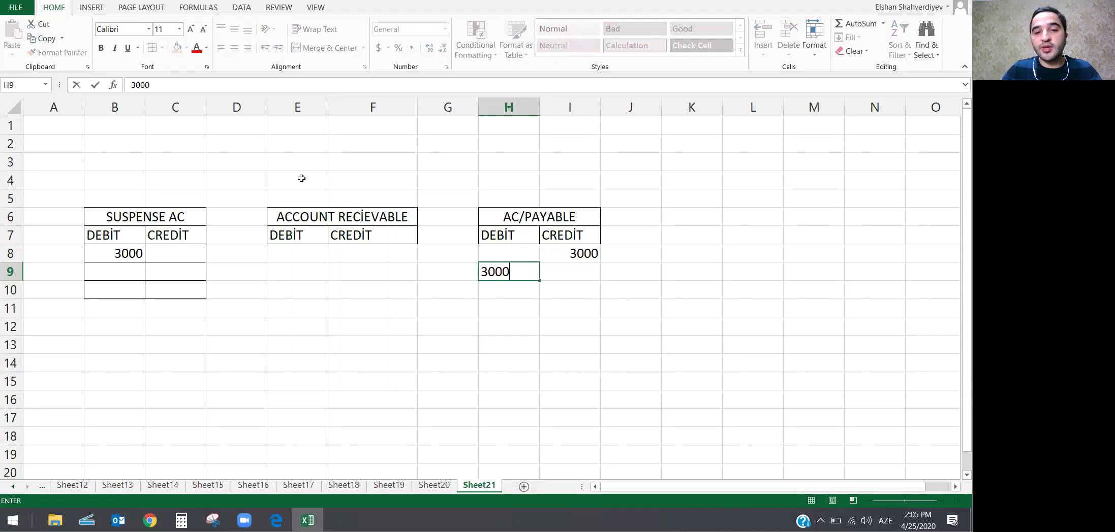
Step: Credit 3000 to ACCOUNT RECIEVABLE in F8, correcting a mistyped 30000
click(366, 257)
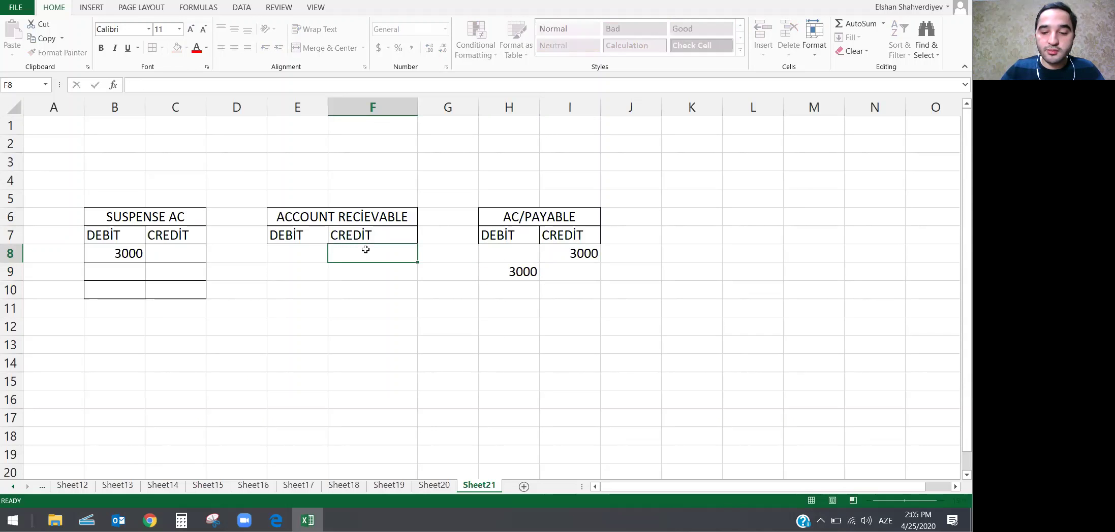
text(30000)
key(BackSpace)
key(Return)
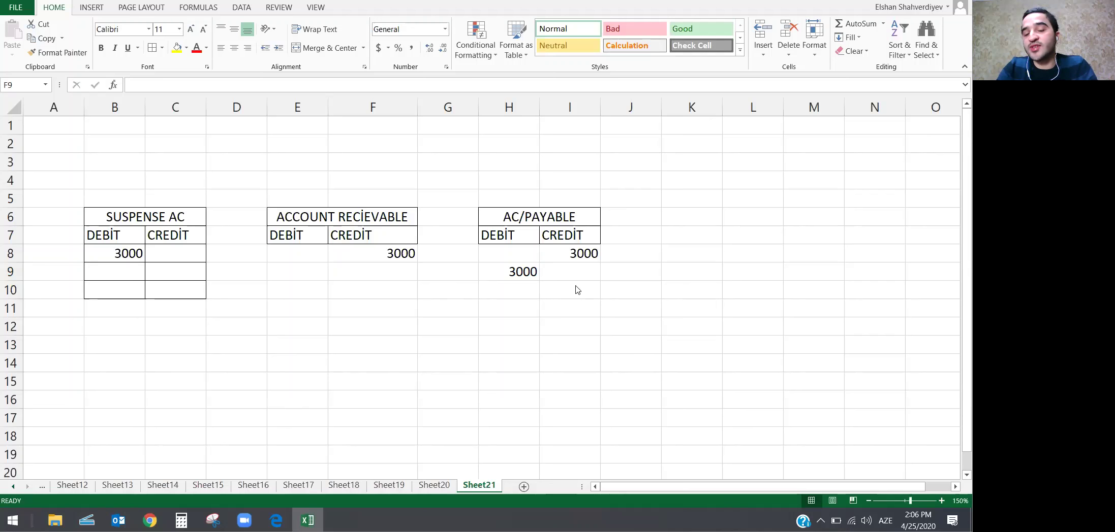
Step: Enter a 0 balance for the AC/PAYABLE account in I10
click(392, 246)
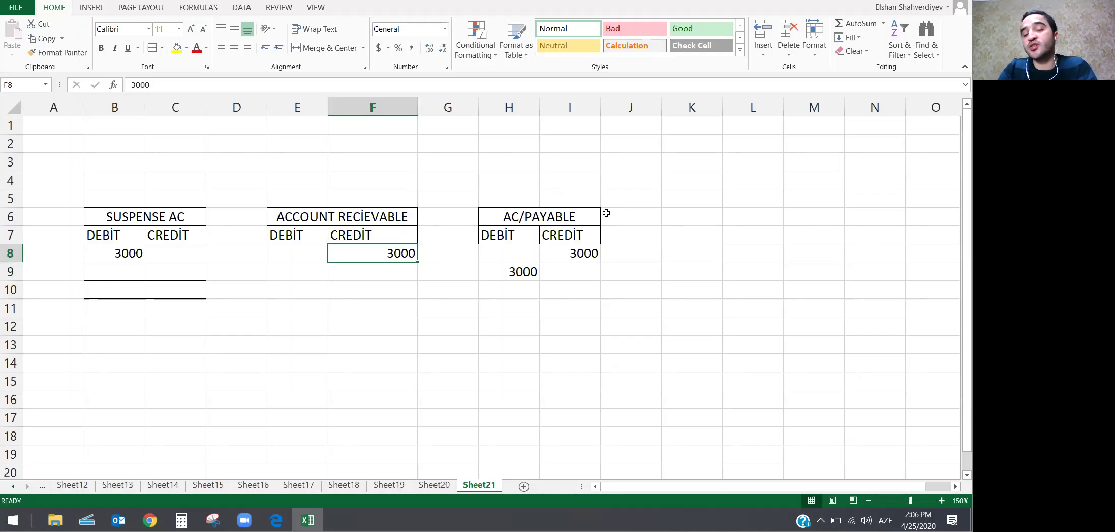
click(519, 275)
key(Down)
key(Right)
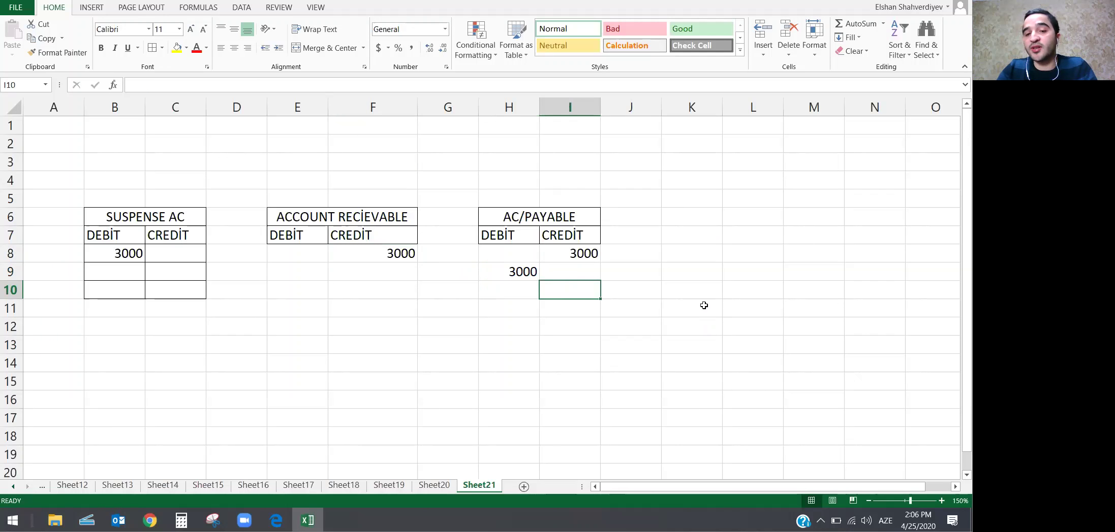
text(0)
key(Return)
Step: Review the payables and receivables entries, then return to the question 18.12 PDF
key(Left)
key(Left)
key(Up)
key(Up)
key(Right)
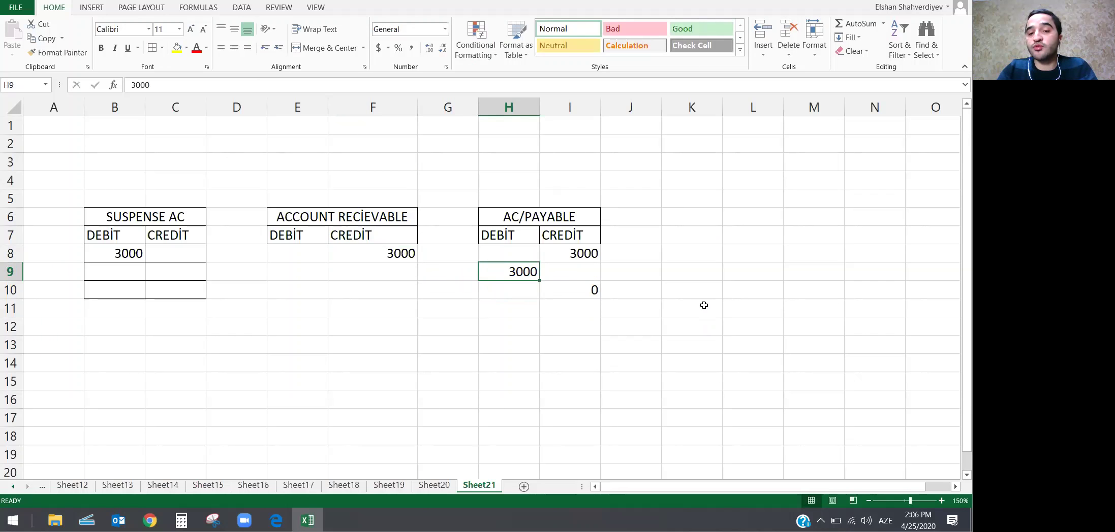
key(Right)
key(Down)
key(Left)
key(Up)
key(Left)
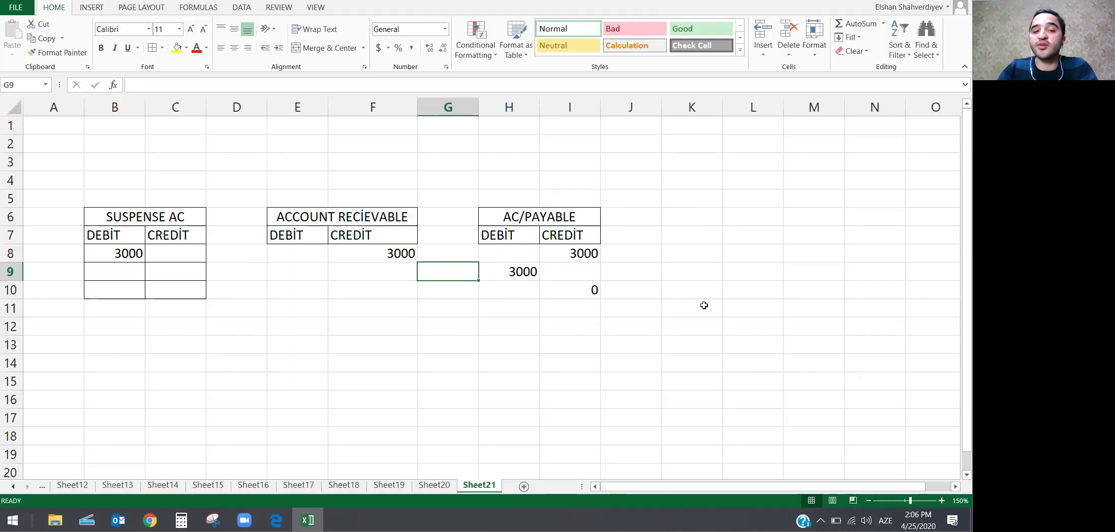
key(Left)
key(Up)
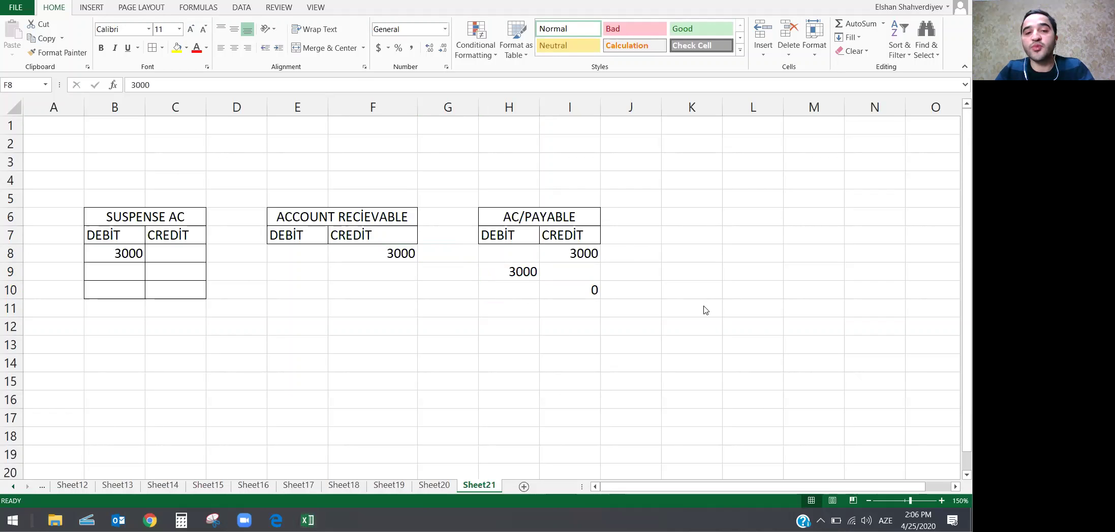
key(alt+Tab)
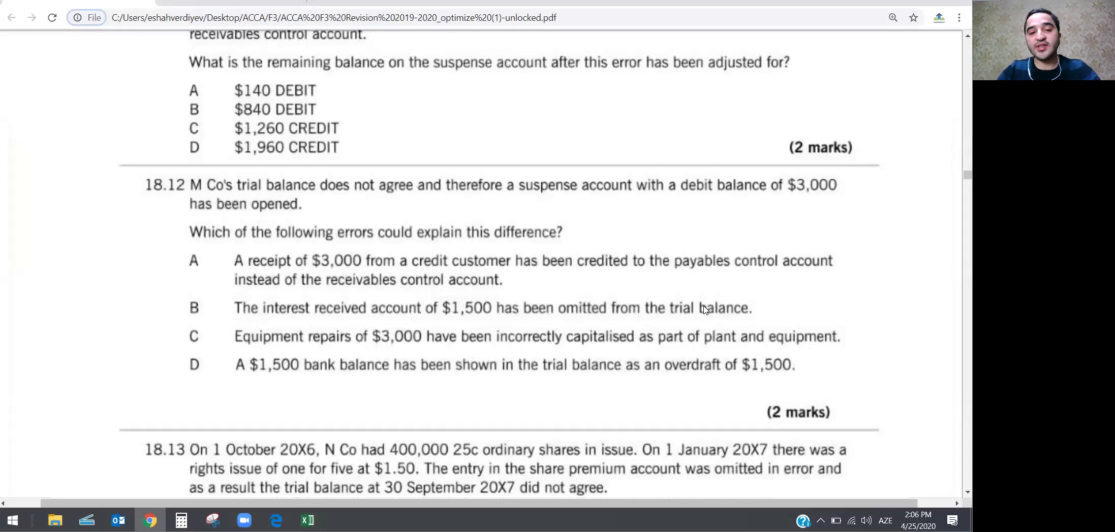
Step: Add an İNTEREST RECEİVED account title in E11, centred across E11:F11
key(alt+Tab)
key(Down)
key(Down)
key(Down)
key(Down)
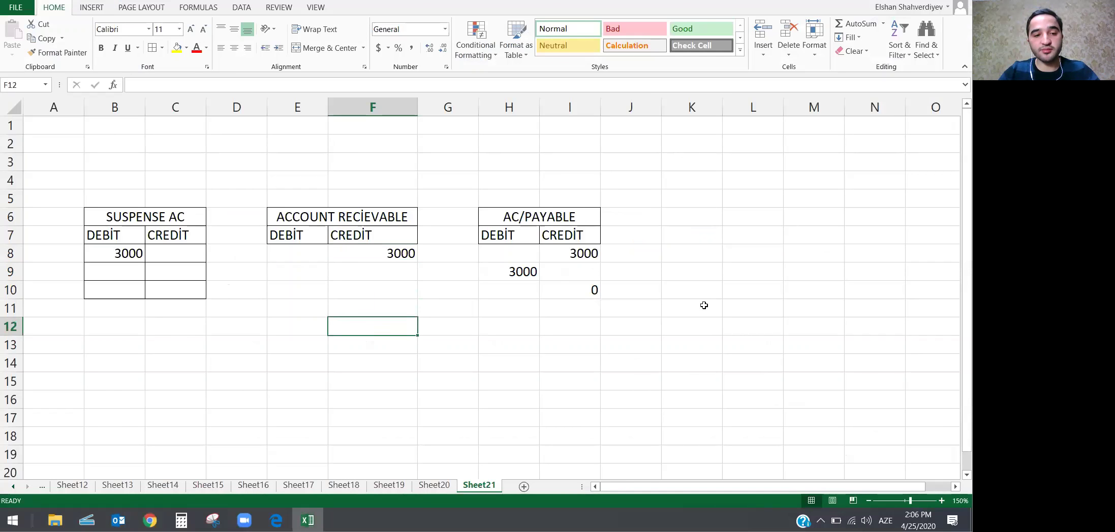
key(Left)
key(Left)
key(Right)
key(Up)
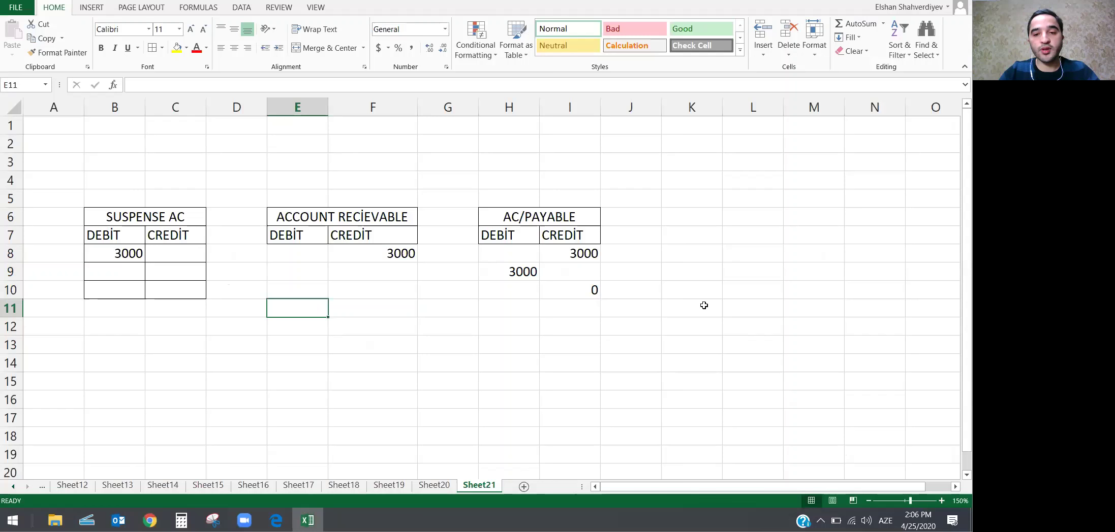
text(İNTERE)
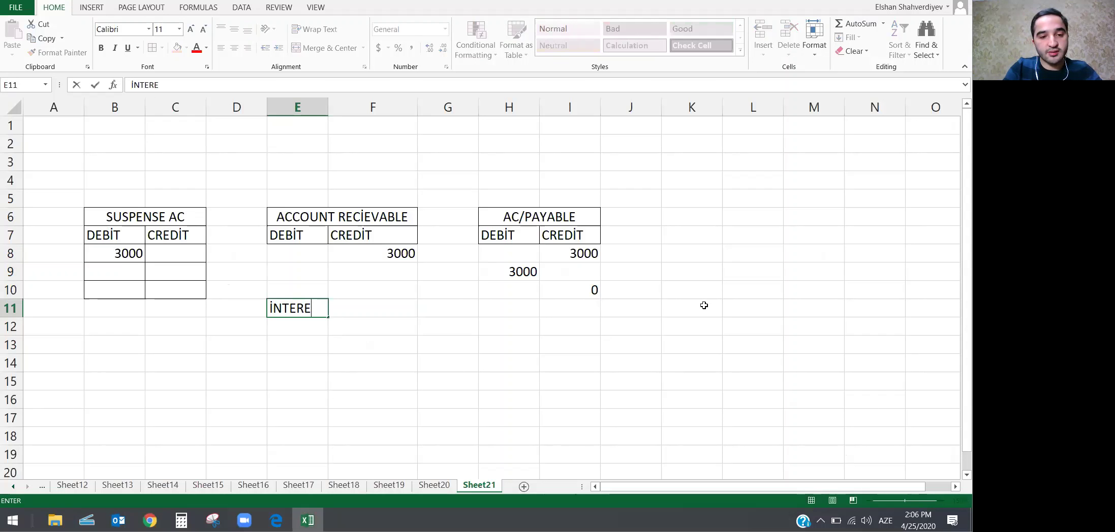
text(ST RECEİ)
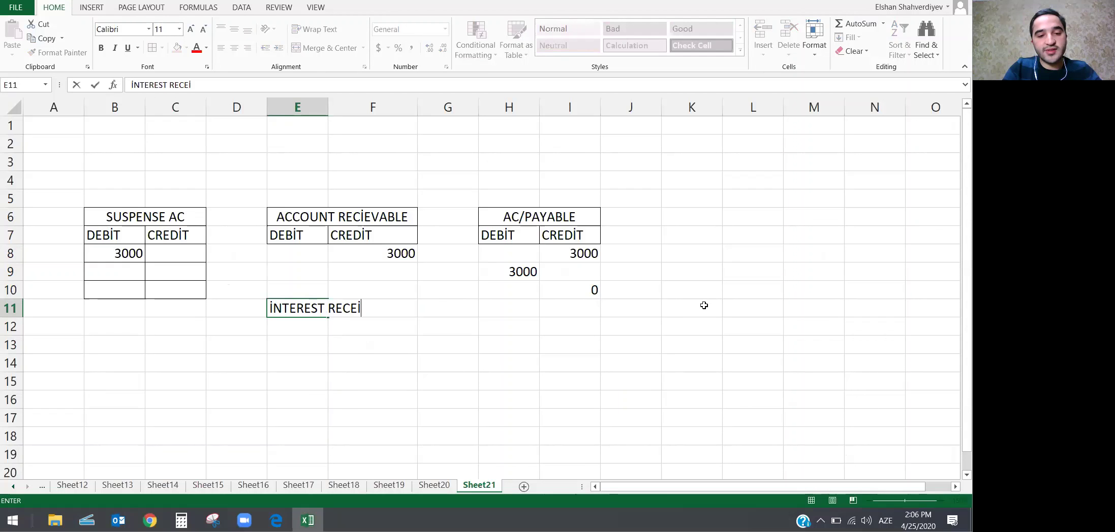
text(VED)
key(Return)
key(Up)
key(shift+Right)
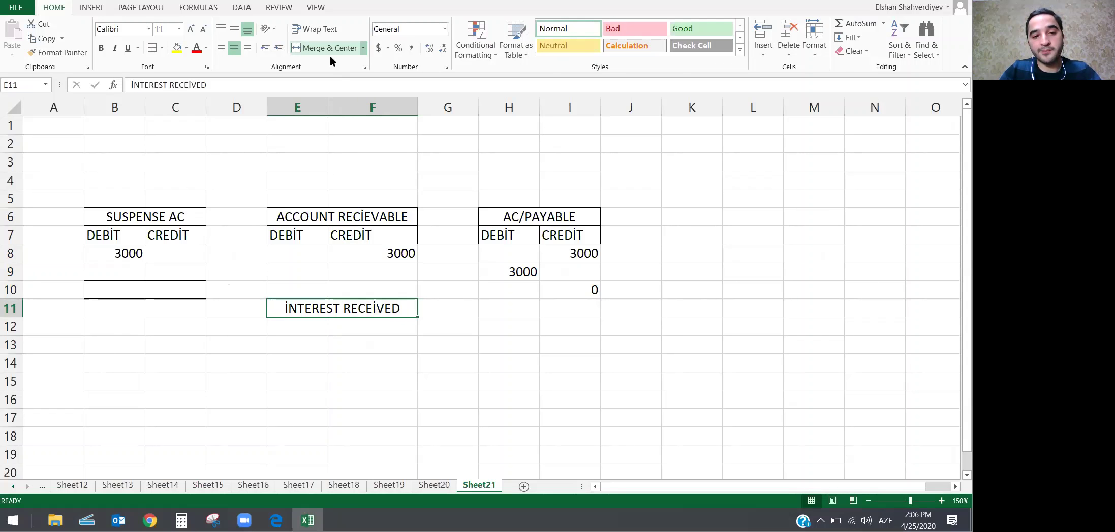
Step: Copy the DEBİT/CREDİT headers from E7:F7 into E12:F12 for the new account
key(Up)
key(Up)
key(Up)
key(shift+Right)
key(ctrl+c)
key(Down)
key(Down)
key(Down)
key(Down)
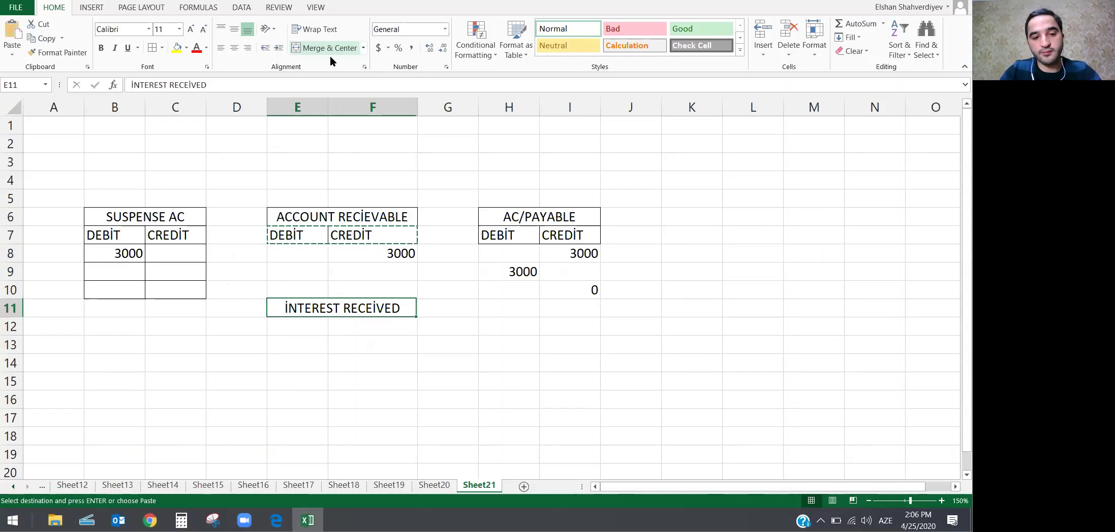
key(Down)
key(ctrl+v)
key(Down)
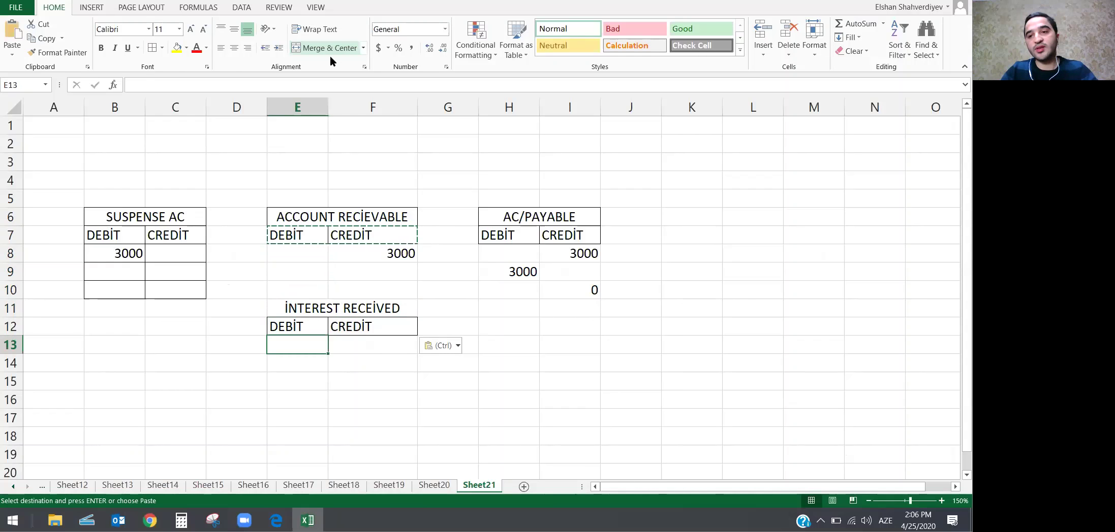
Step: After checking the question, credit 1500 to the interest received account in F13
key(alt+Tab)
key(alt+Tab)
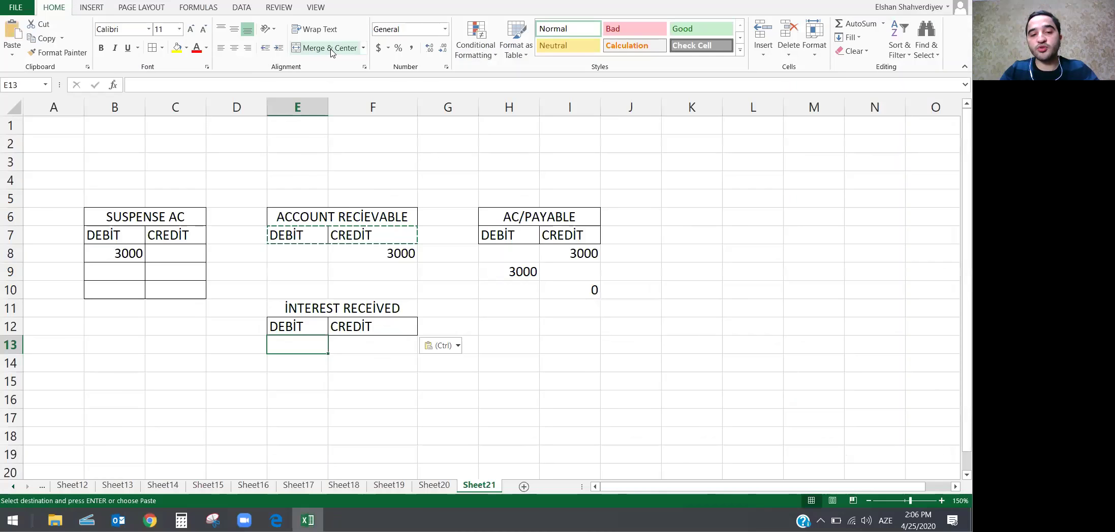
key(Right)
text(1500)
key(Return)
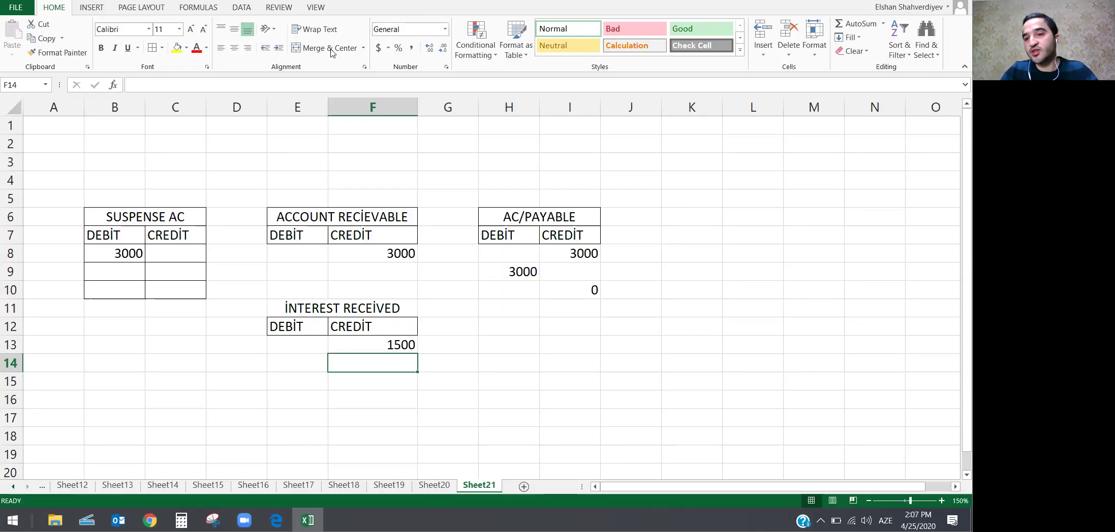
Step: Enter 1500 on the suspense account debit side in B9
key(Up)
key(Up)
key(Up)
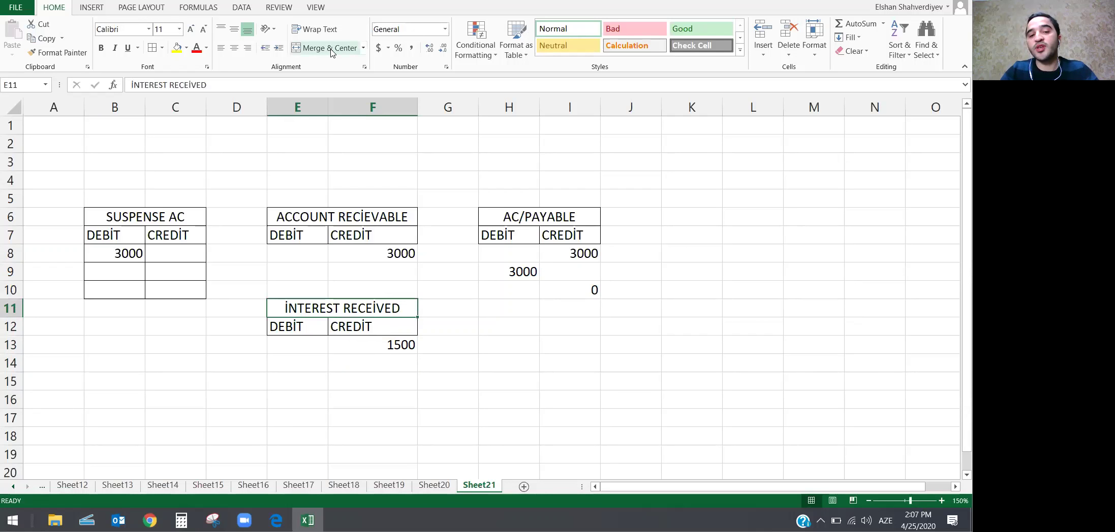
key(Down)
key(Down)
key(Up)
key(Up)
key(Down)
key(Down)
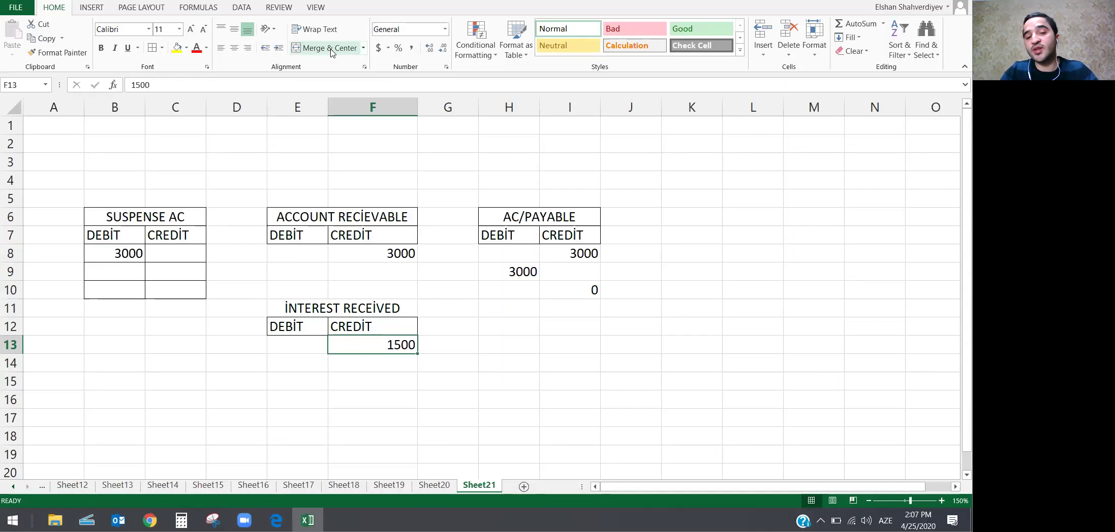
key(Left)
key(Up)
key(Left)
key(Left)
key(Up)
key(Up)
key(Left)
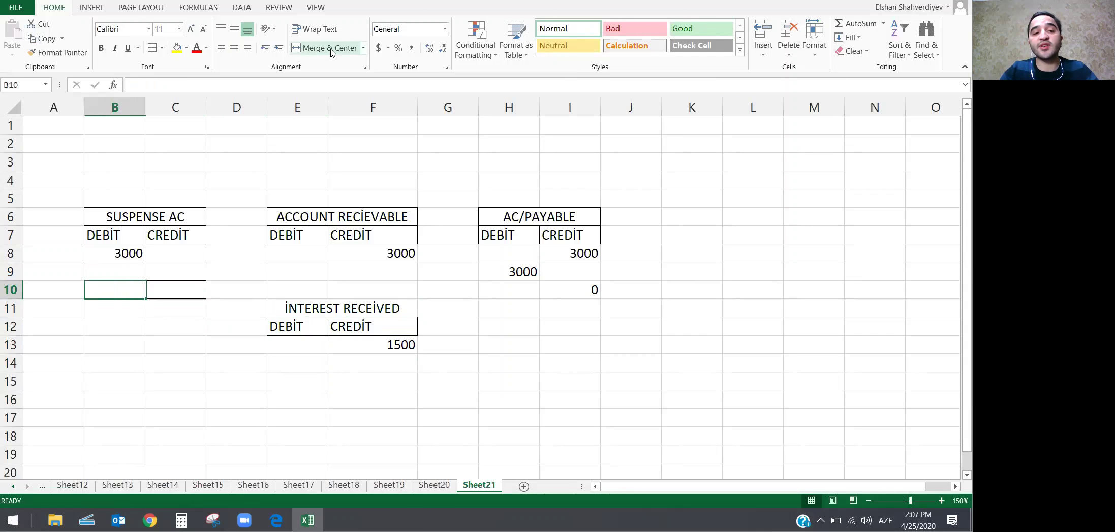
key(Up)
text(1500)
key(Return)
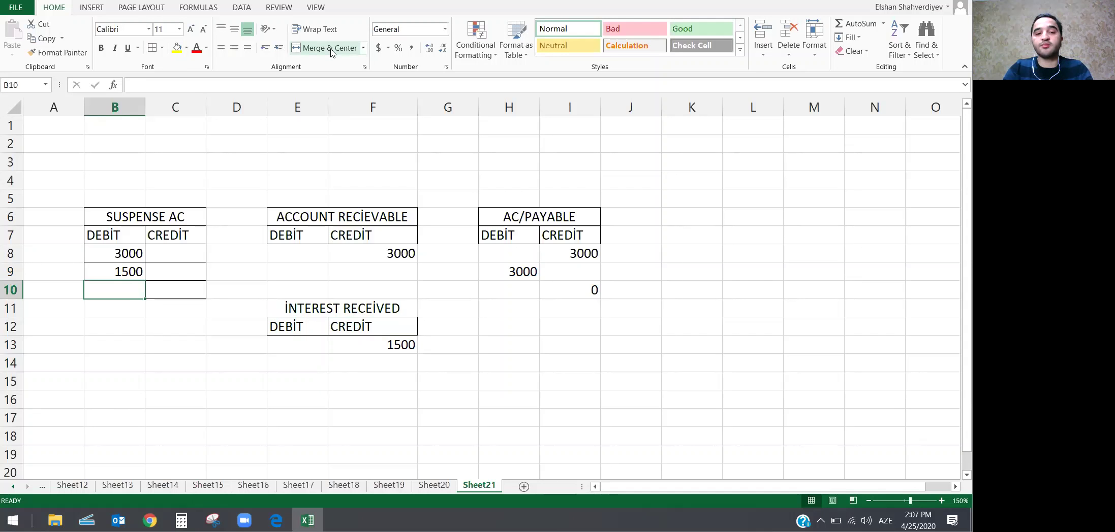
Step: Compare with the 1500 interest credit, then delete the 1500 suspense debit
key(Right)
key(Right)
key(Down)
key(Down)
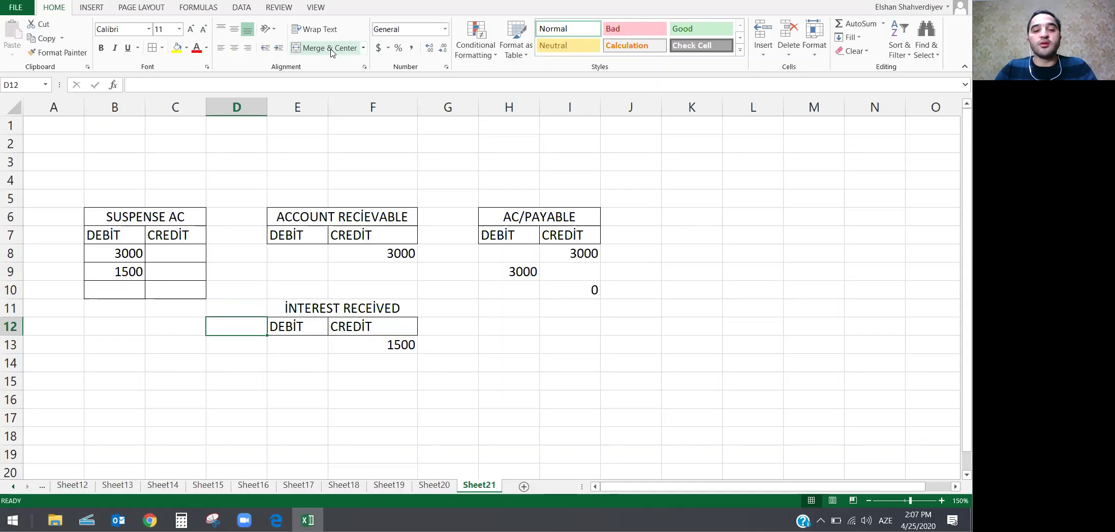
key(Down)
key(Right)
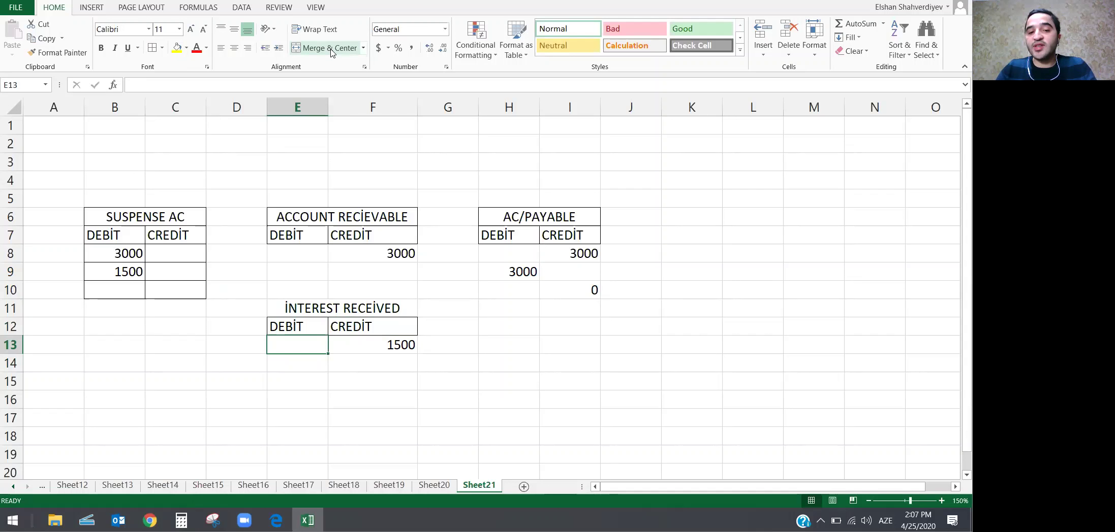
key(Right)
key(Up)
key(Left)
key(Left)
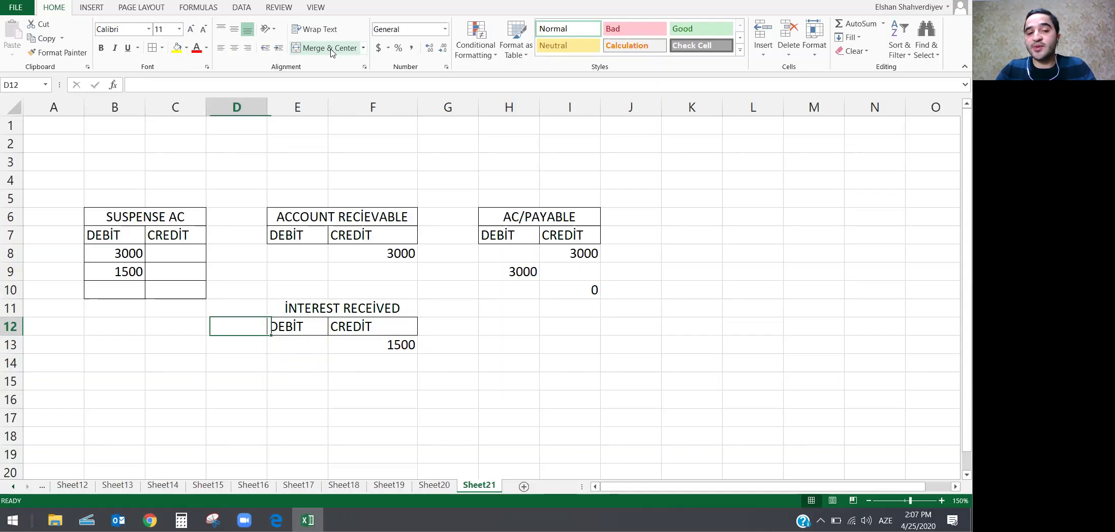
key(Left)
key(Left)
key(Up)
key(Up)
key(Up)
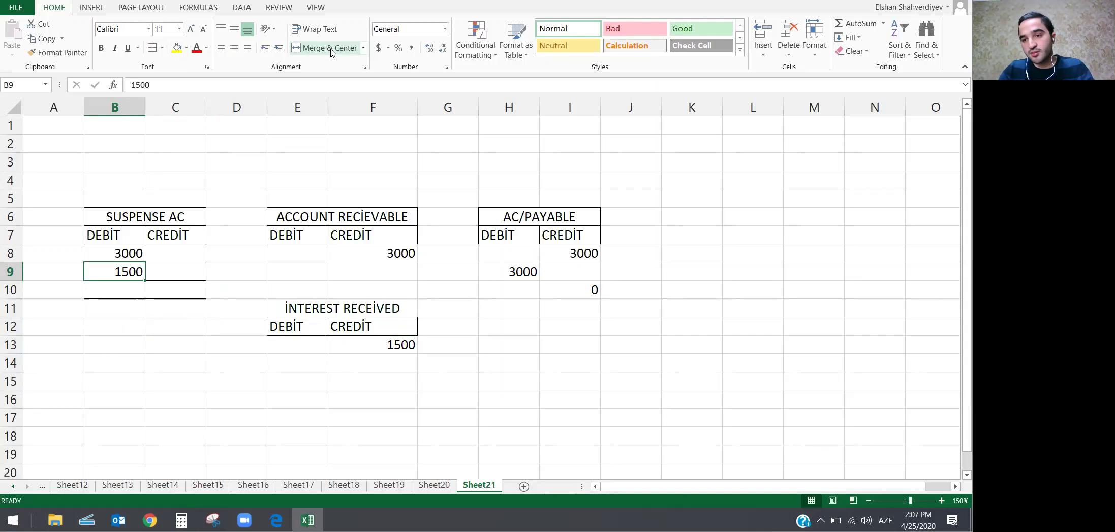
key(Delete)
key(Down)
key(Down)
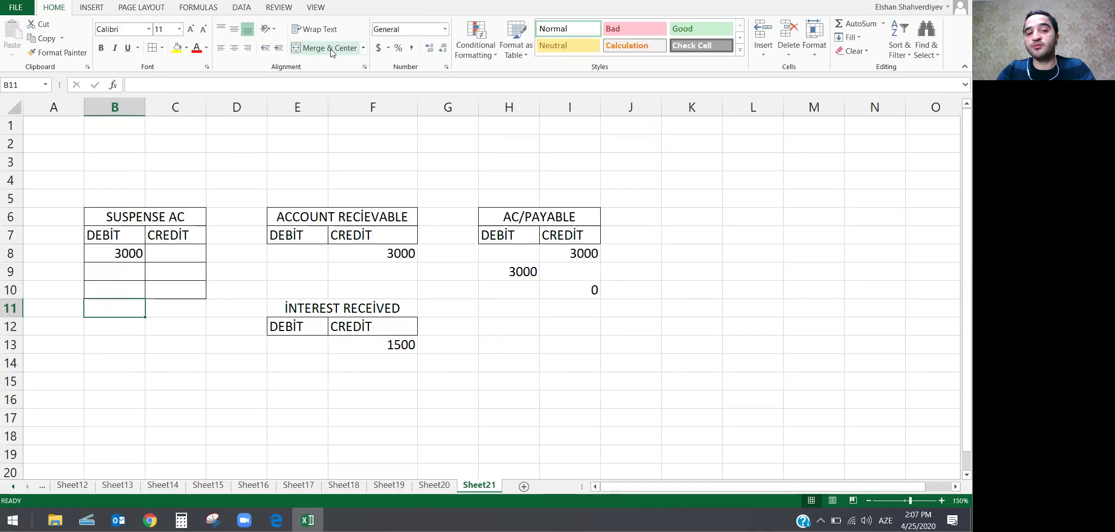
key(Right)
key(Right)
key(alt+Tab)
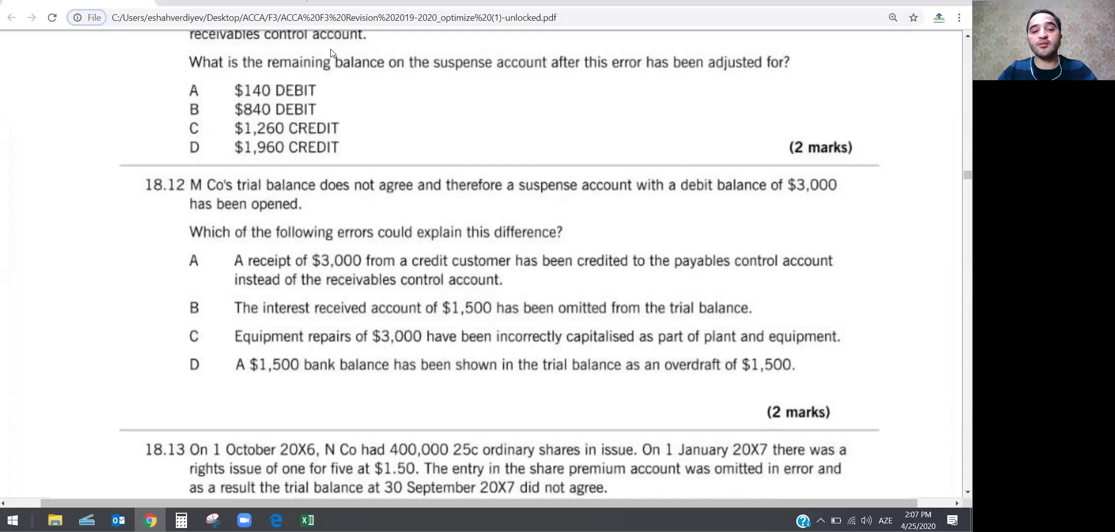
Step: Return to the Excel T-accounts and select cell H11 for a new account
key(alt+Tab)
key(Right)
key(Right)
key(Right)
key(Right)
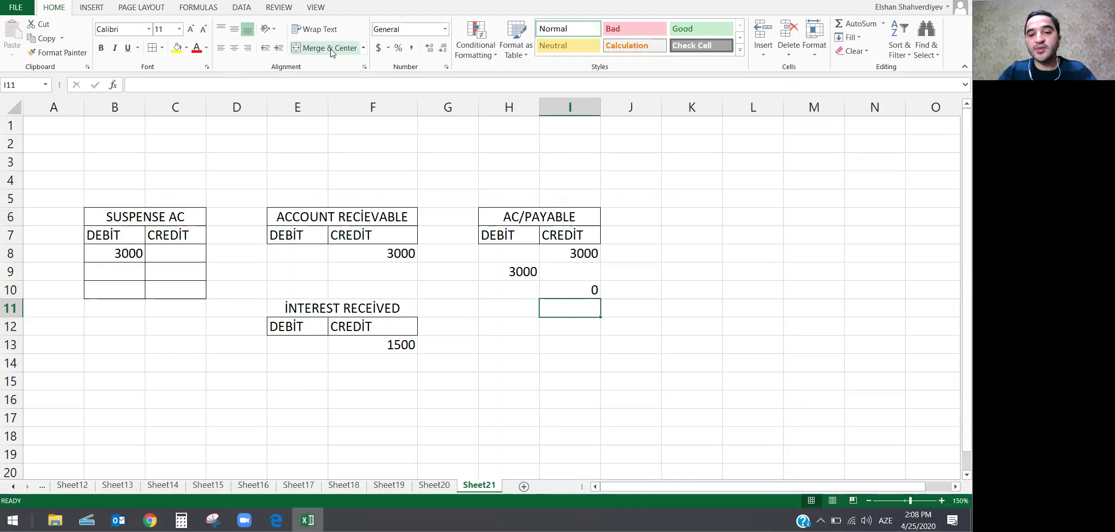
Step: Add an EXPENSE account title merged and centred across H11:I11
key(Down)
key(Left)
key(Up)
text(EXPEN)
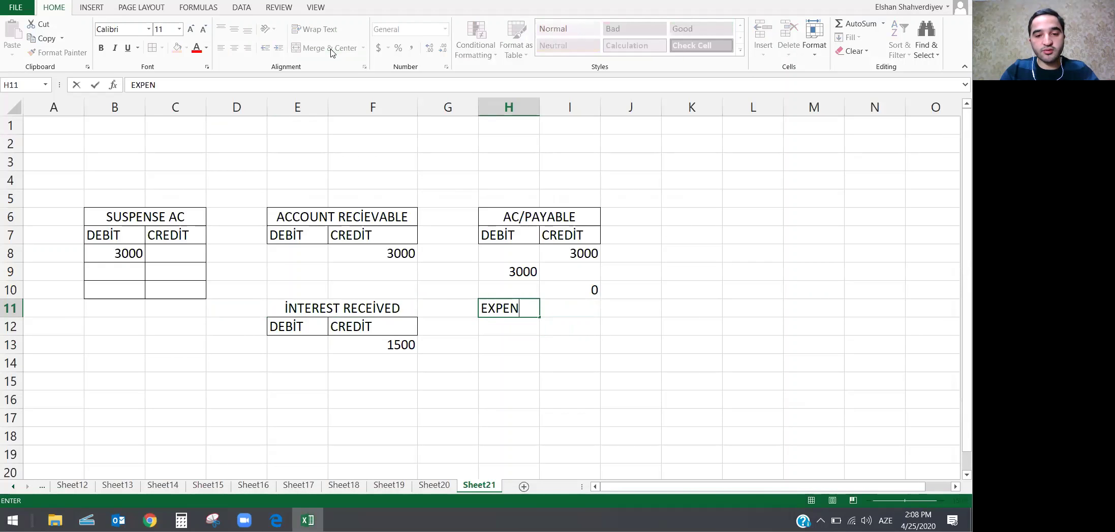
text(SE)
key(Return)
key(Up)
key(shift+Right)
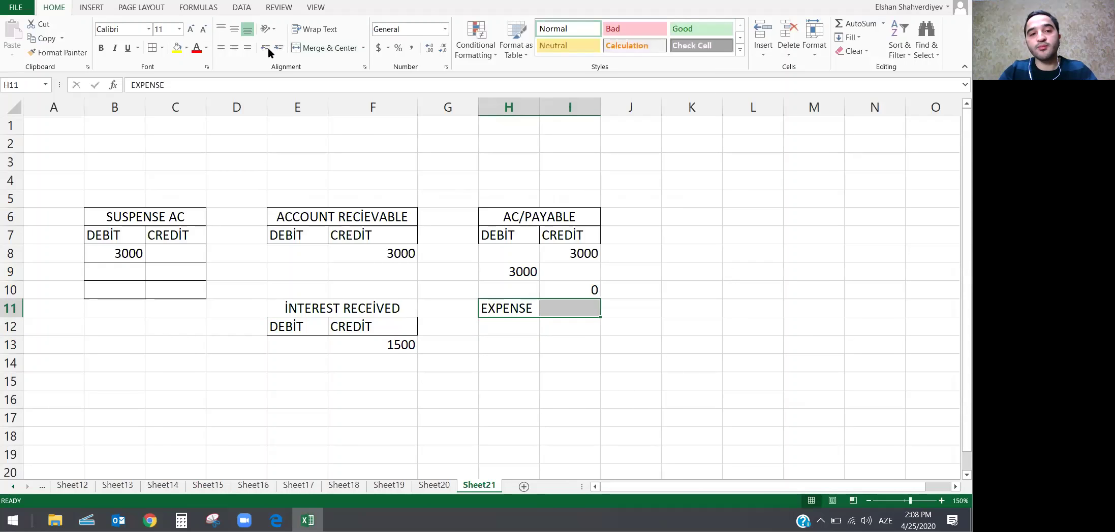
click(325, 48)
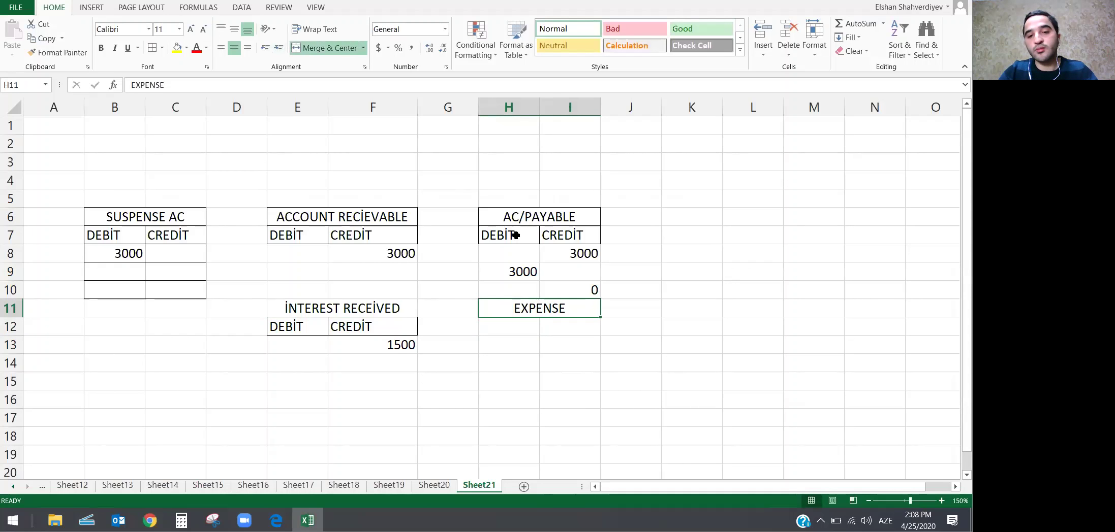
Step: Add an NCA account title merged and centred across K11:L11
click(672, 308)
text(N)
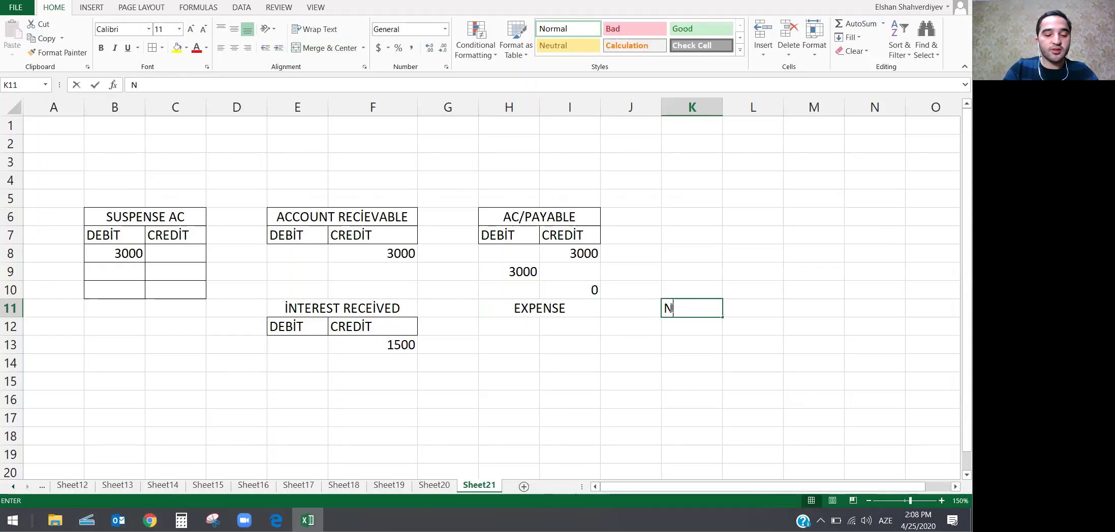
text(CA)
key(Return)
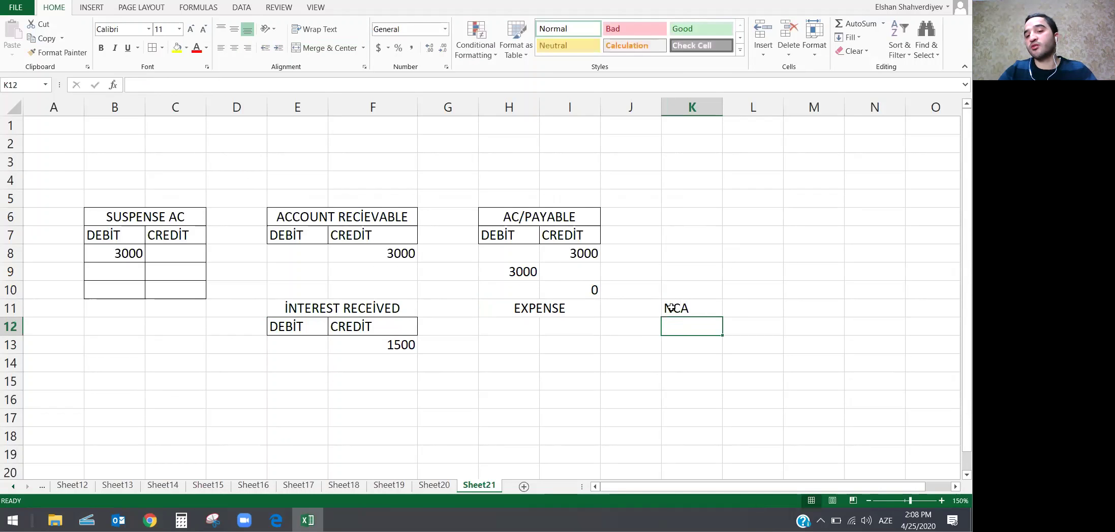
drag(671, 308, 781, 308)
click(333, 49)
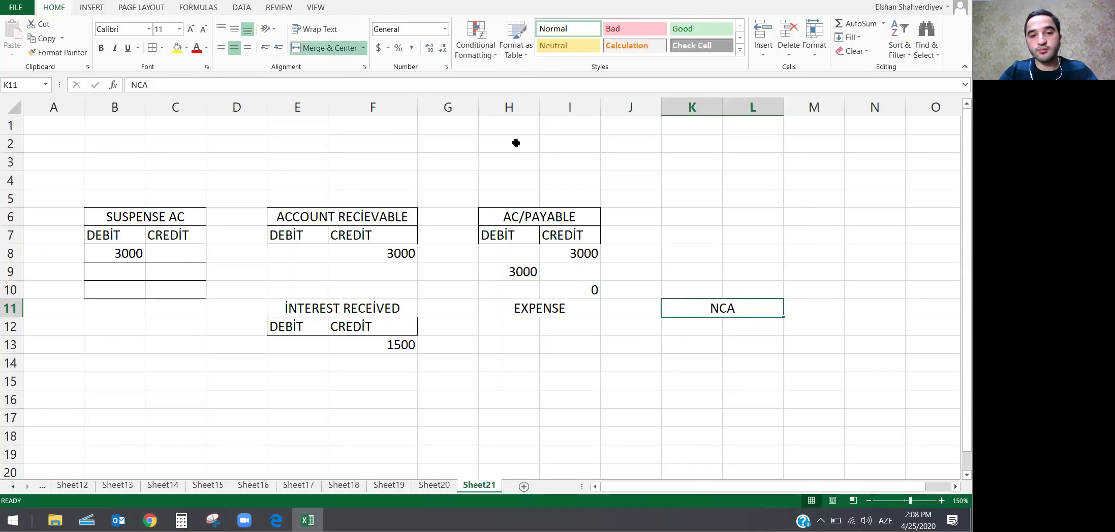
Step: Copy the DEBİT/CREDİT headers from the payables account under EXPENSE and NCA
drag(514, 231, 549, 235)
key(ctrl+c)
key(Down)
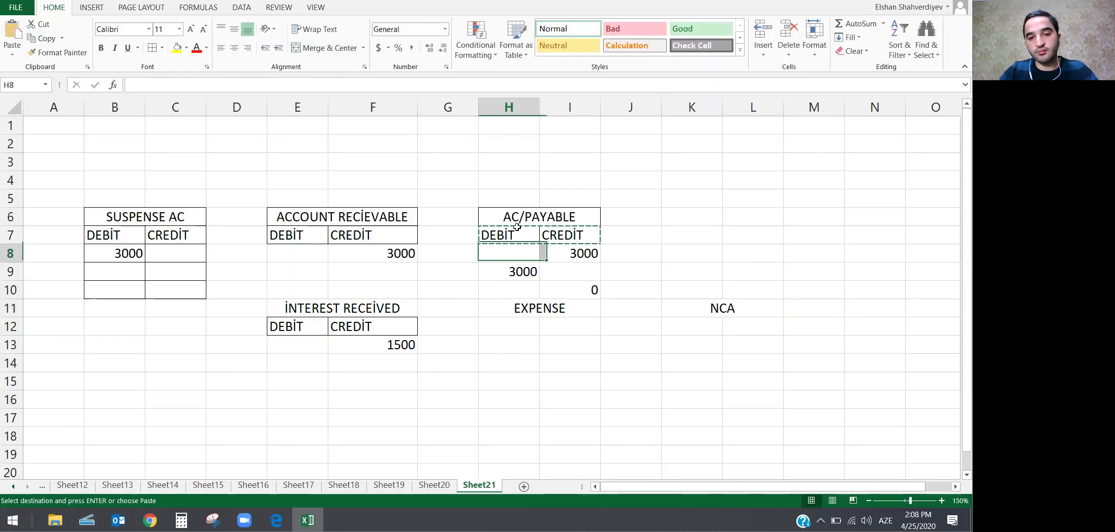
key(Down)
key(Down)
key(Down)
key(ctrl+v)
key(Right)
key(Right)
key(Right)
key(ctrl+v)
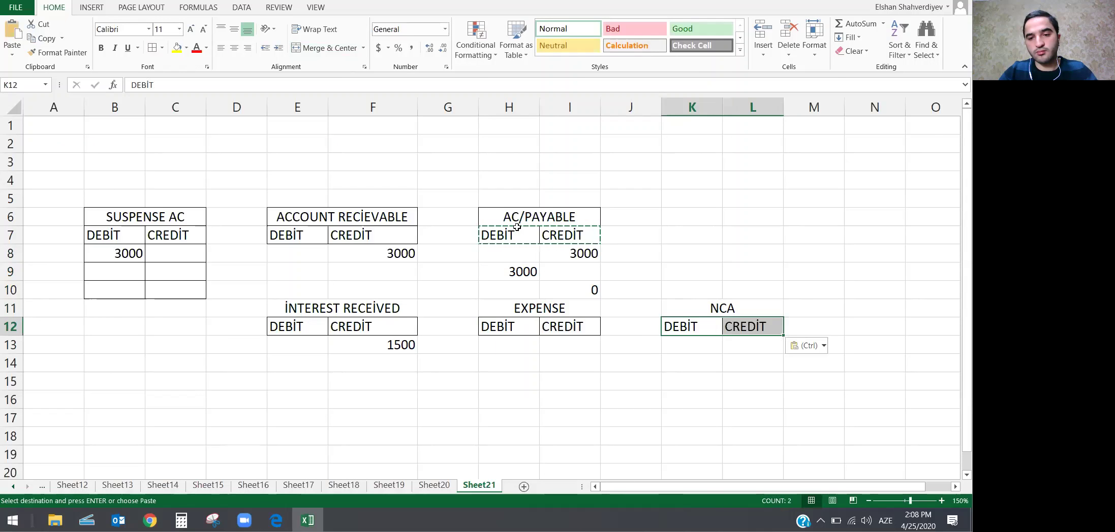
key(Down)
key(Left)
key(Left)
key(Left)
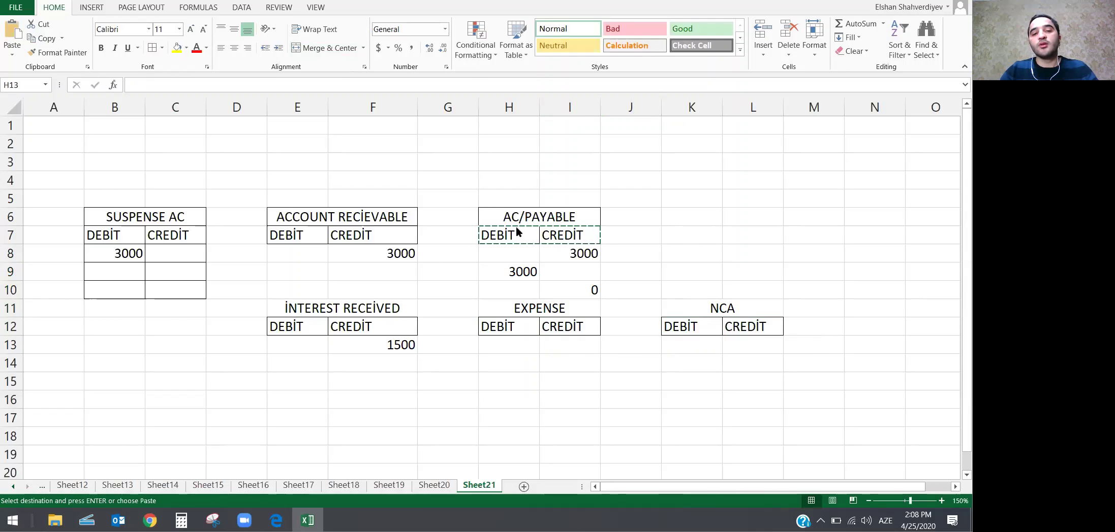
Step: Post 3000 to the NCA account's credit column
key(alt+Tab)
key(alt+Tab)
key(Up)
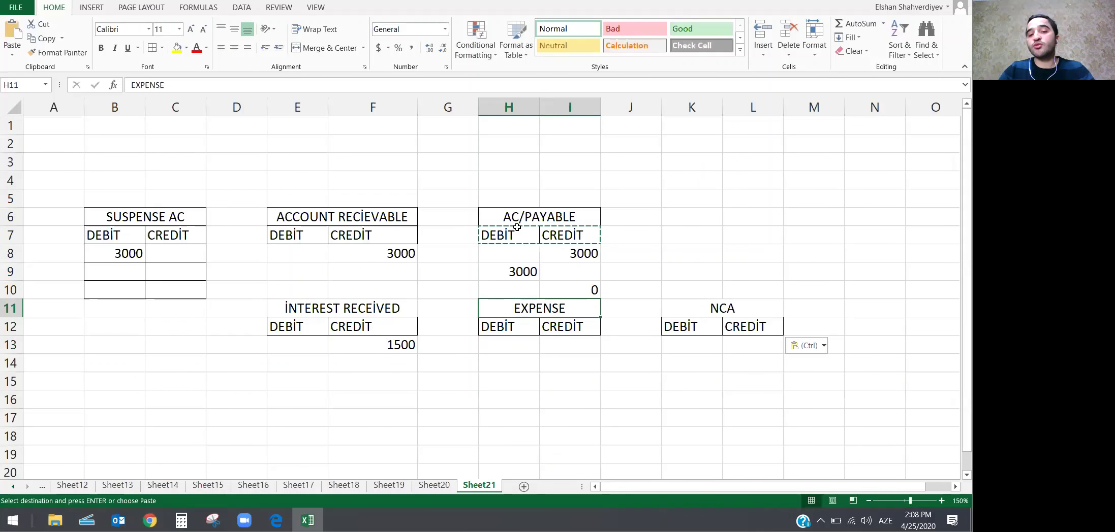
key(Down)
key(Right)
key(Right)
key(Right)
key(Up)
key(Right)
key(Left)
key(Down)
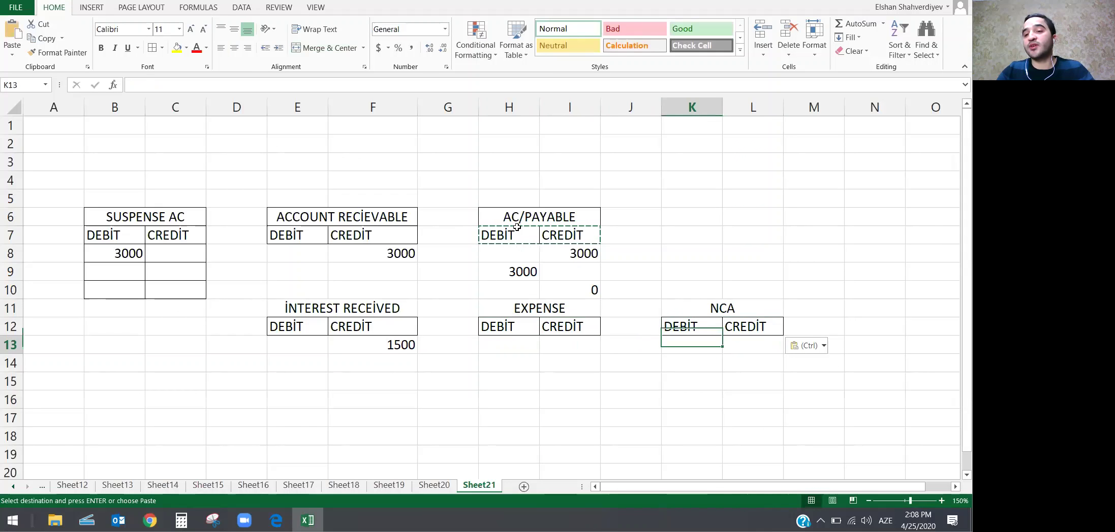
text(3000)
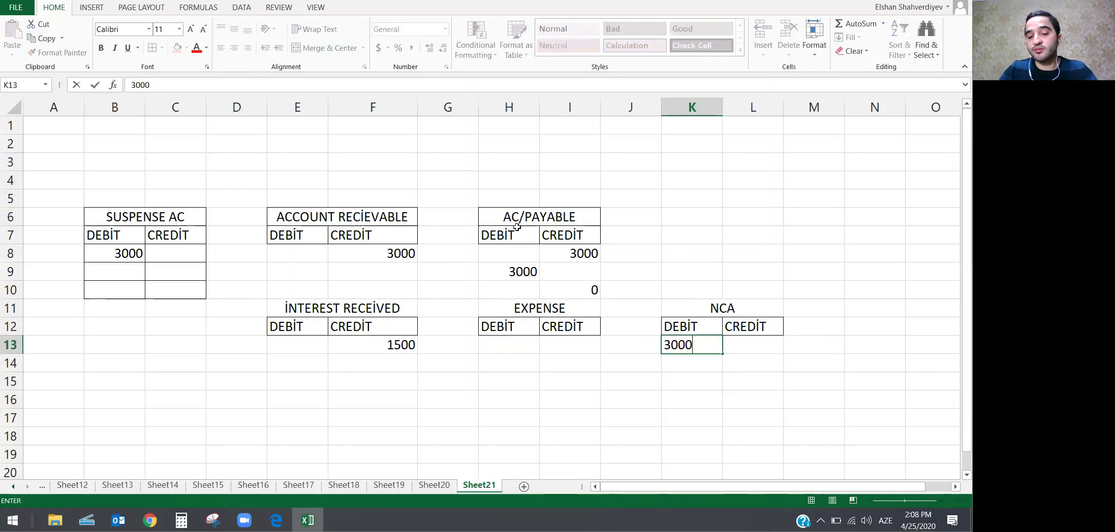
key(Return)
key(Right)
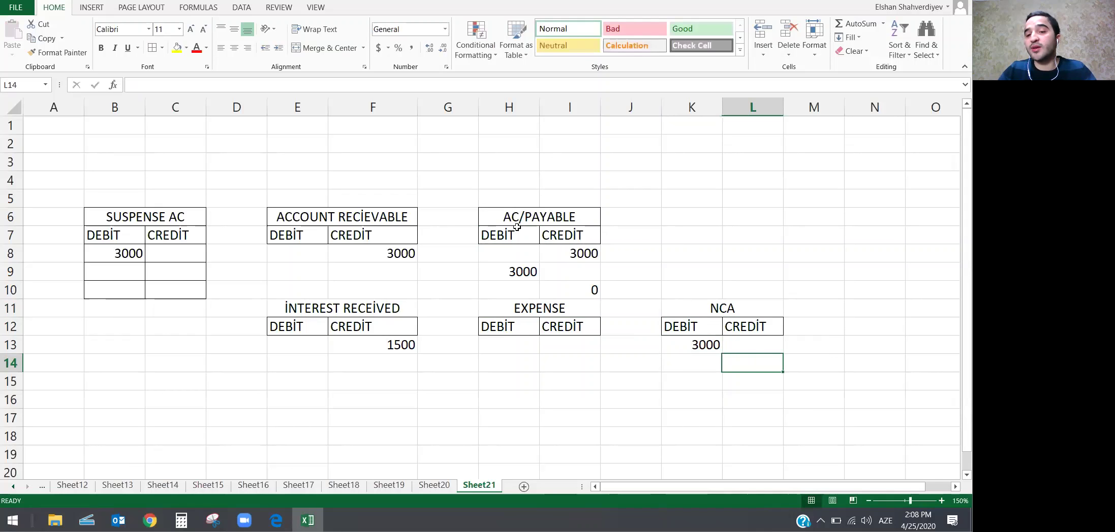
text(3000)
key(Return)
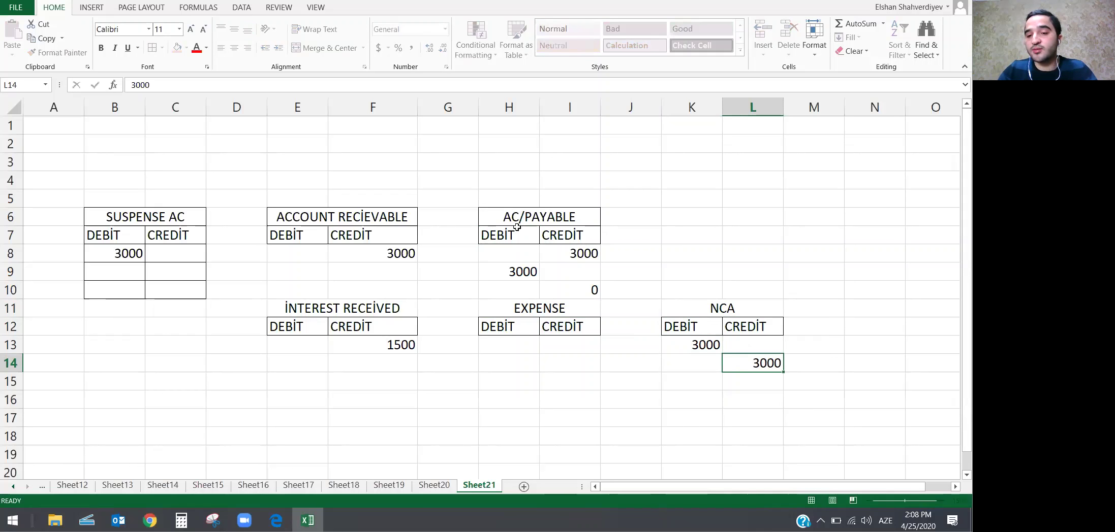
Step: Post 3000 as the Expense debit, then check the question PDF again
key(Up)
key(Left)
key(Left)
key(Left)
text(30)
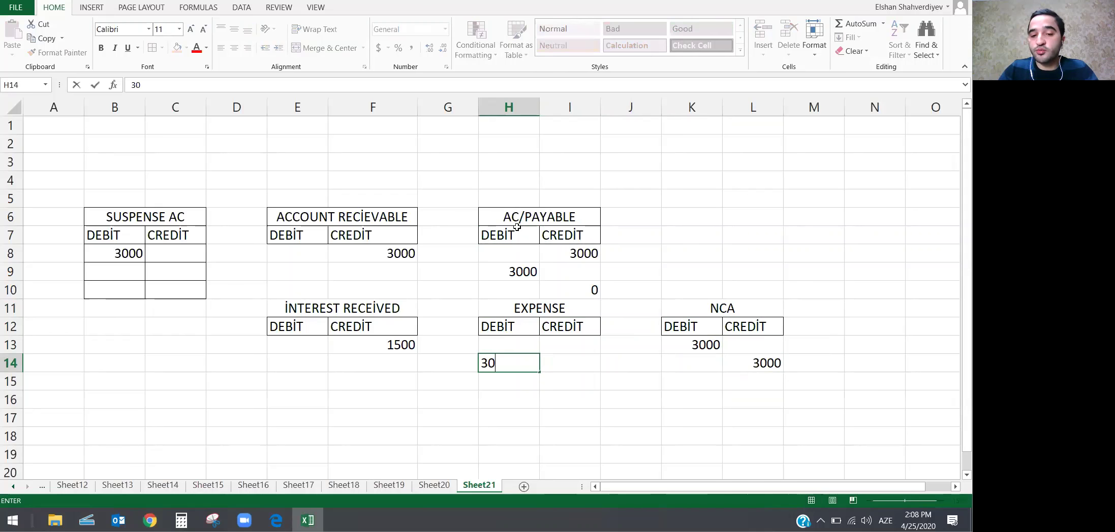
text(00)
key(Return)
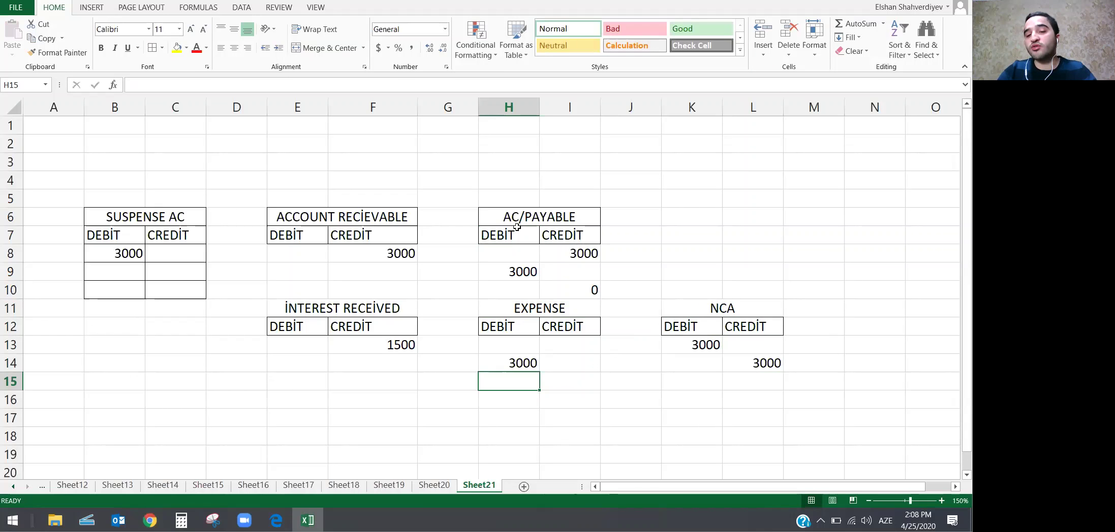
key(Right)
key(Right)
key(Right)
key(Right)
key(Up)
key(Up)
key(Up)
key(Up)
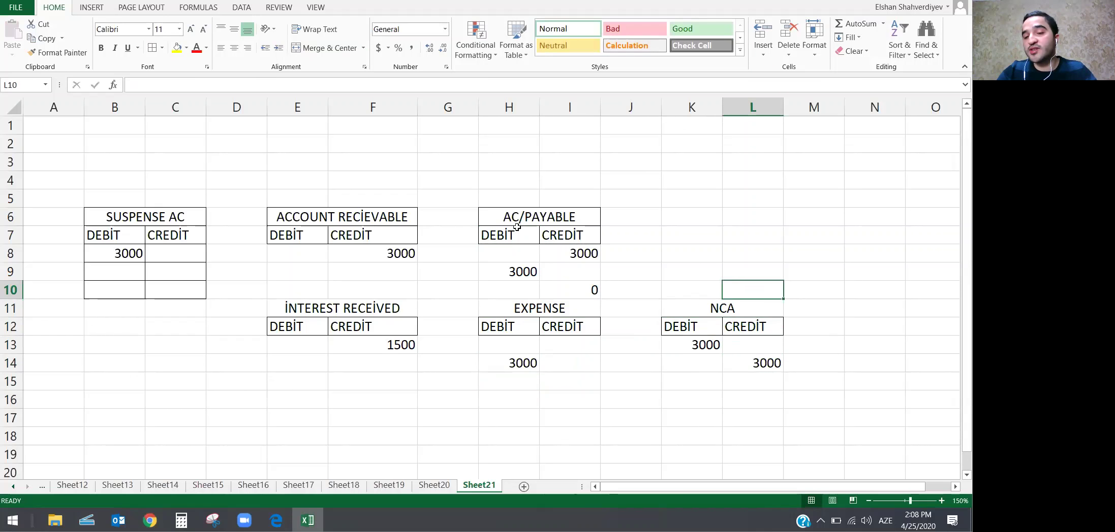
key(Down)
key(Down)
key(Down)
key(Down)
key(Down)
key(Up)
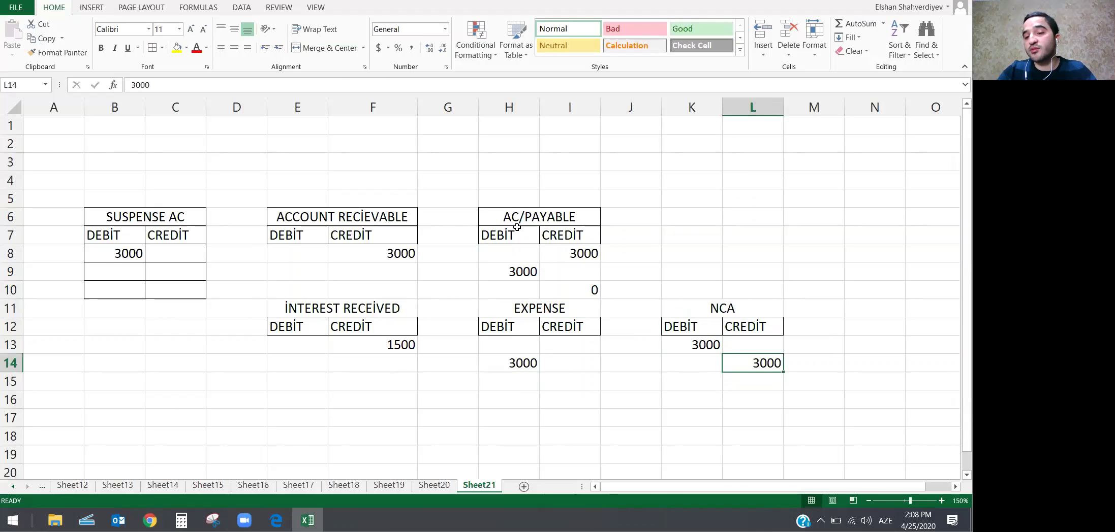
key(Left)
key(Left)
key(Left)
key(Left)
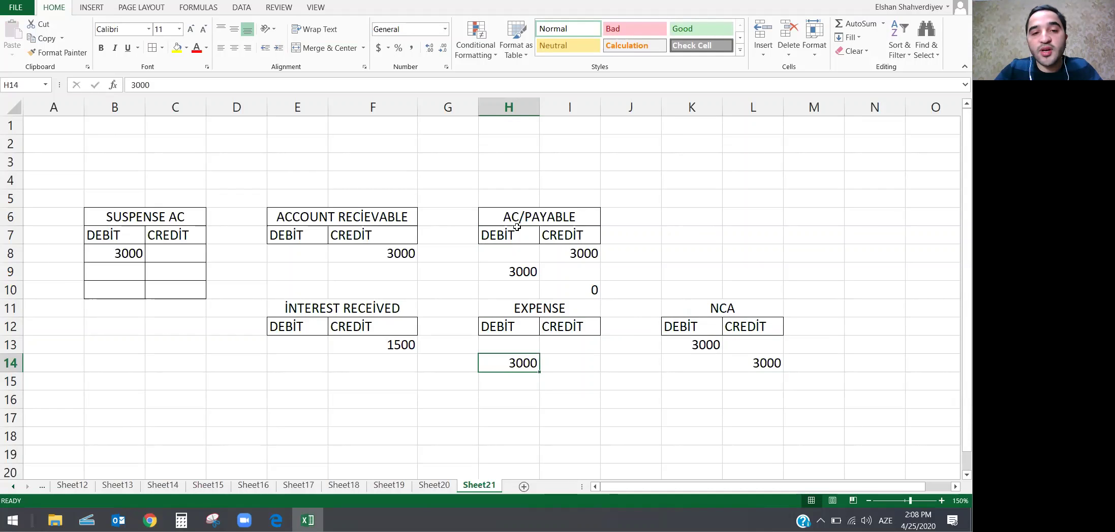
key(alt+Tab)
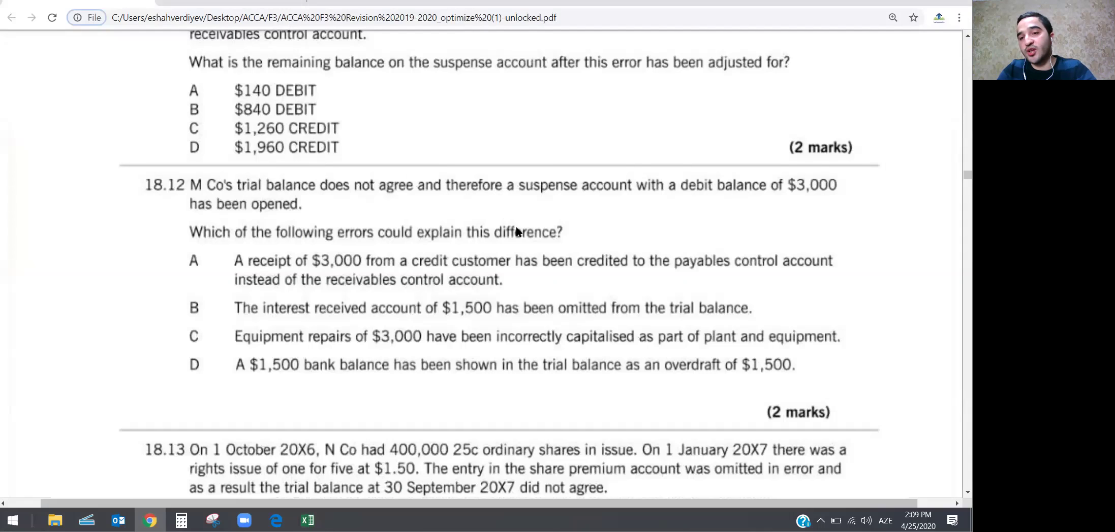
Step: Enter the OVERDRAFT account title in B12
key(alt+Tab)
key(Left)
key(Left)
key(Left)
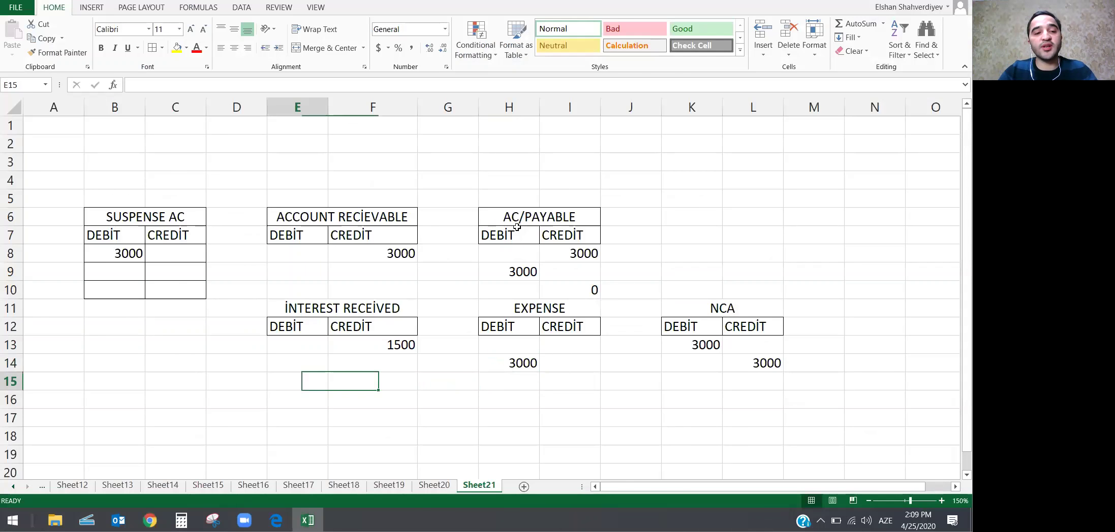
key(Left)
key(Left)
key(Left)
key(Up)
key(Up)
key(Up)
text(O)
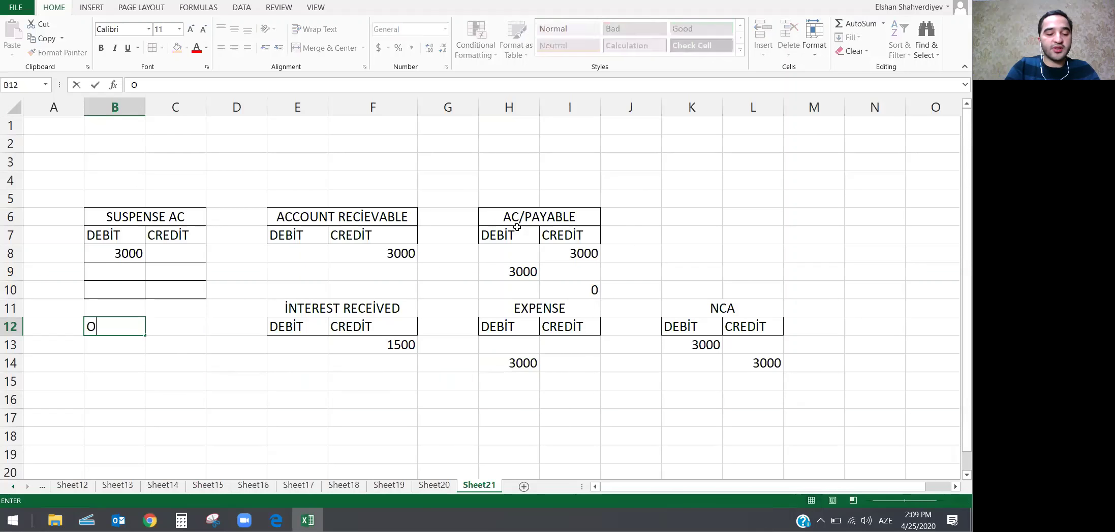
text(VERDRAFT)
key(Return)
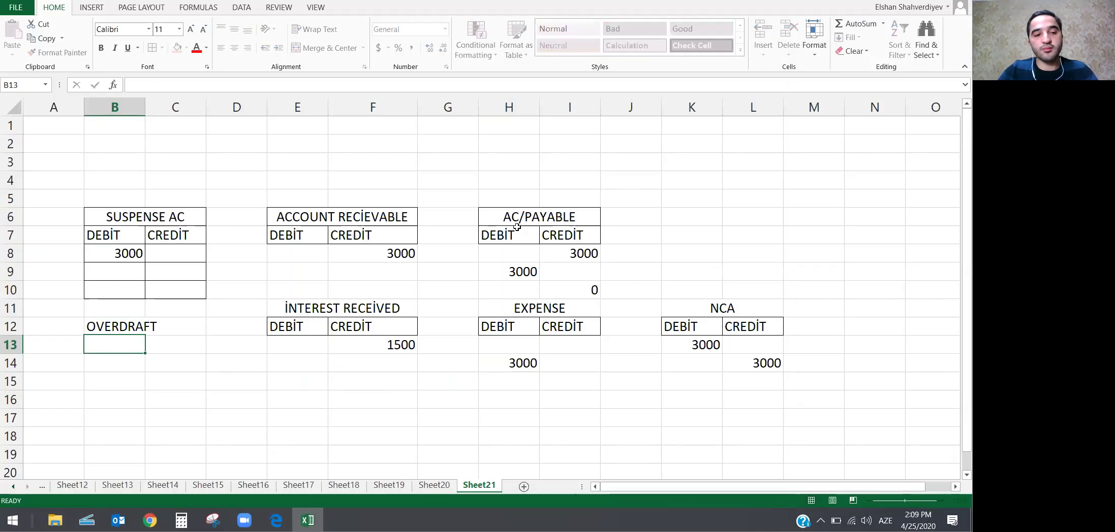
Step: Try moving the lower T-accounts right by cut and paste, then cancel after the paste error
key(Up)
key(Right)
key(Right)
key(Right)
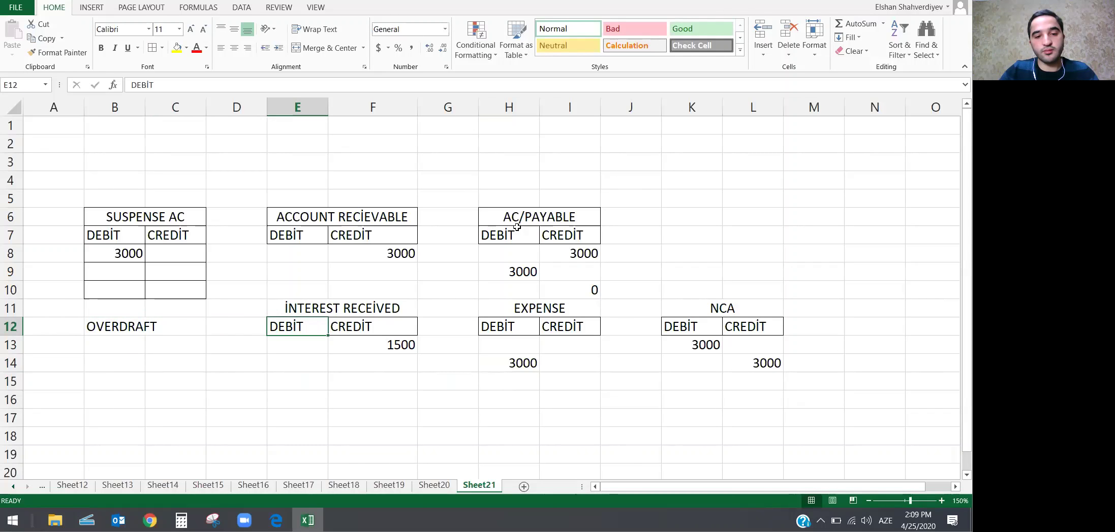
key(Up)
key(shift+Right)
key(shift+Right)
key(shift+Right)
key(shift+Right)
key(shift+Down)
key(shift+Down)
key(shift+Down)
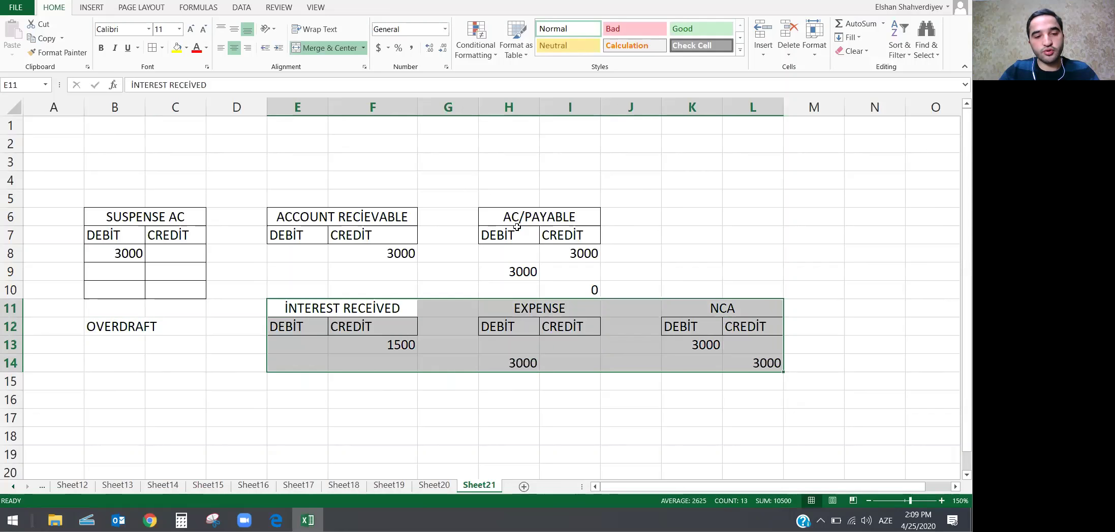
key(ctrl+x)
key(Right)
key(Right)
key(ctrl+v)
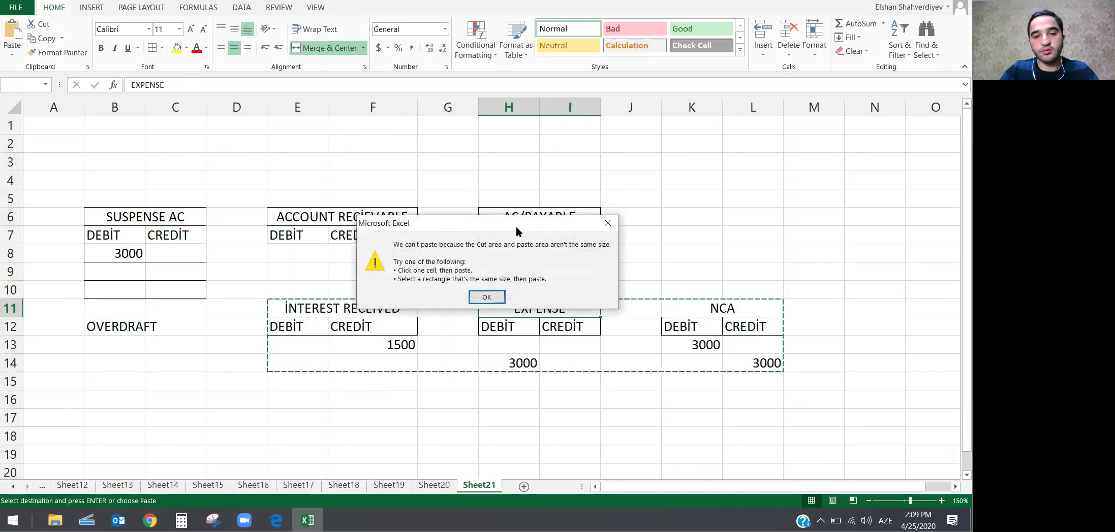
key(Return)
key(Escape)
Step: Insert blank columns at column D and enter the CASH AC title in D12
key(Left)
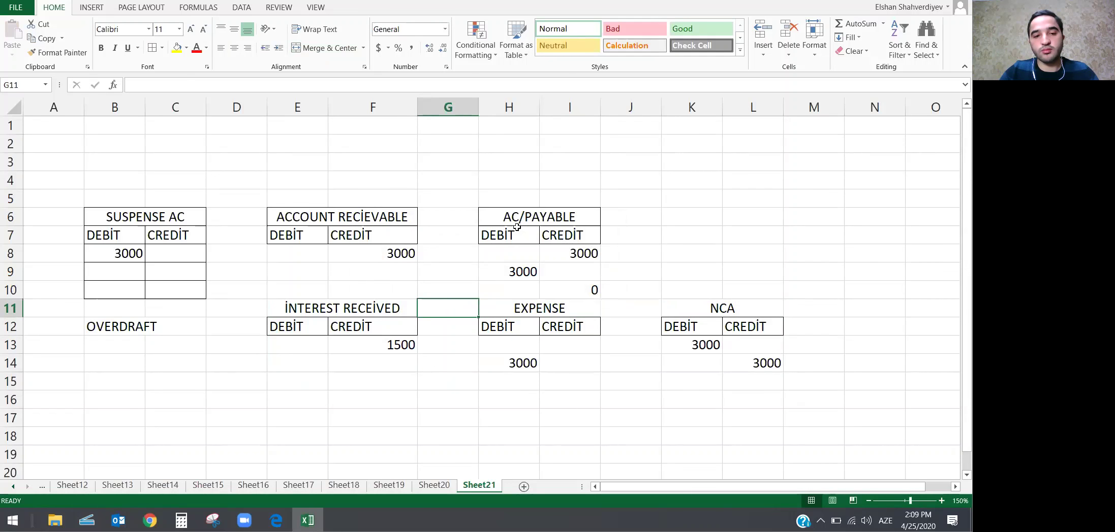
key(Left)
key(Left)
key(Left)
key(ctrl+space)
key(ctrl+shift+plus)
key(ctrl+shift+plus)
key(ctrl+shift+plus)
key(ctrl+shift+plus)
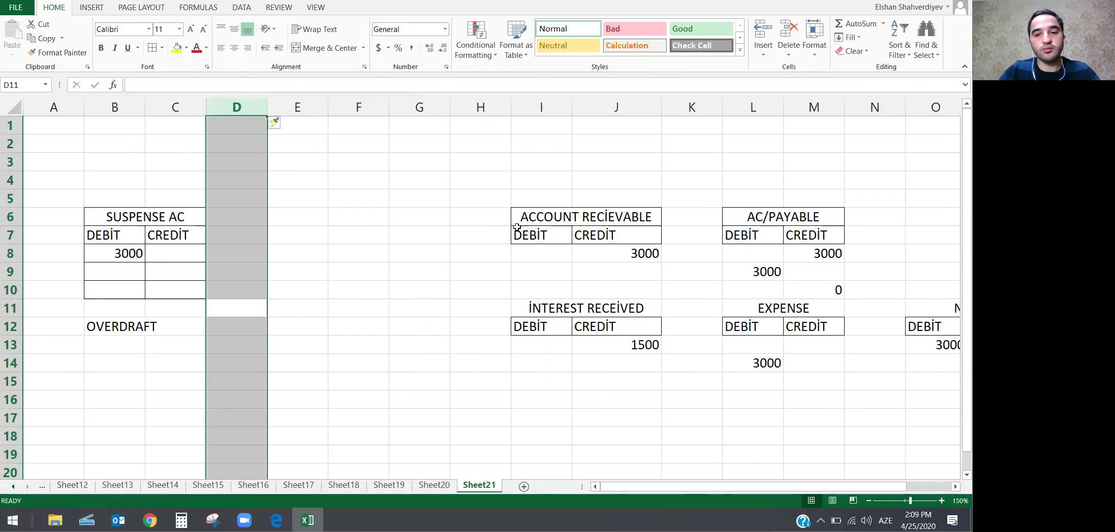
key(Left)
key(Left)
key(Down)
key(Right)
key(Right)
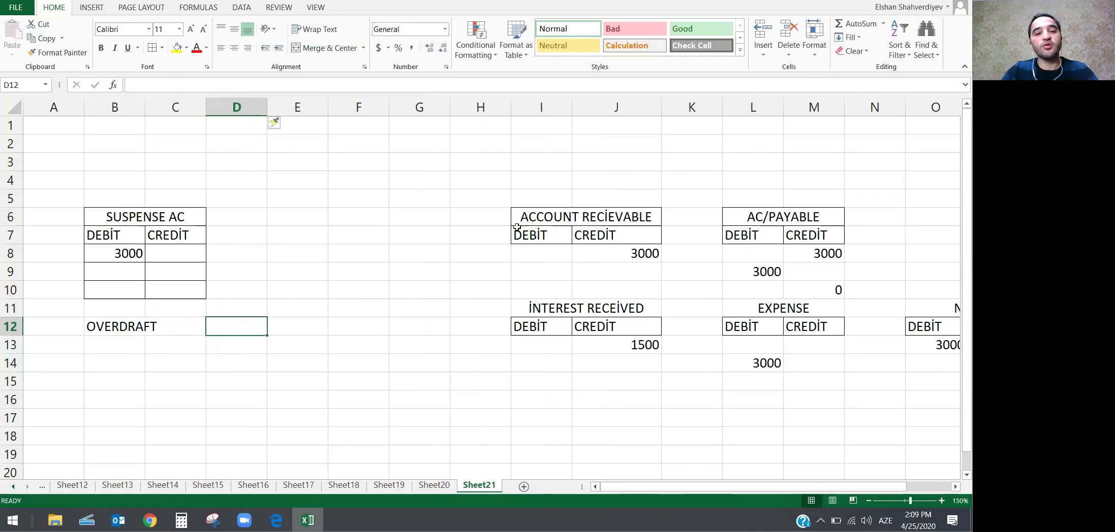
key(Left)
key(Right)
text(C)
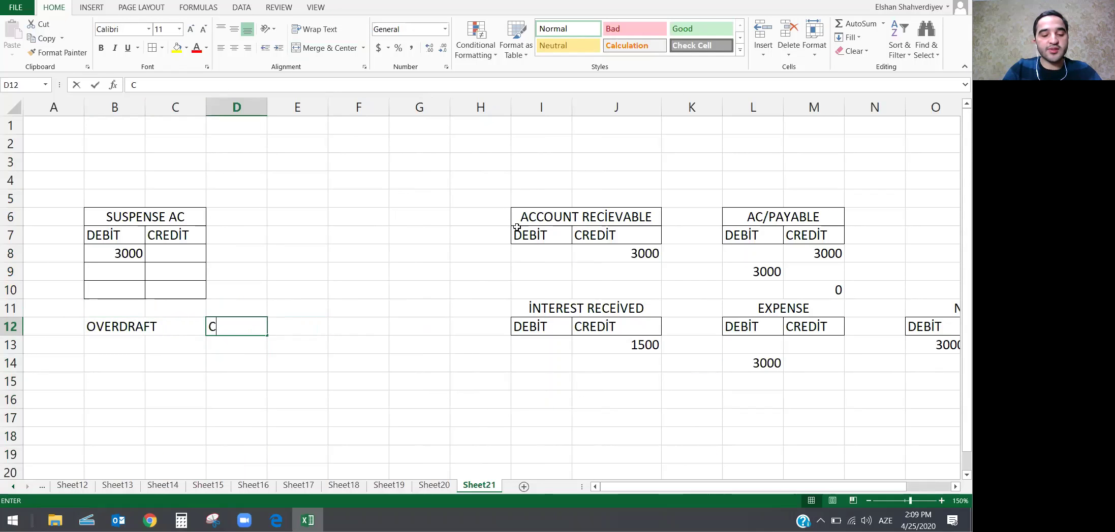
text(ASH AC)
key(Return)
Step: Select B12:C12 for the OVERDRAFT title, accidentally opening the Insert Function dialog
key(Up)
key(Left)
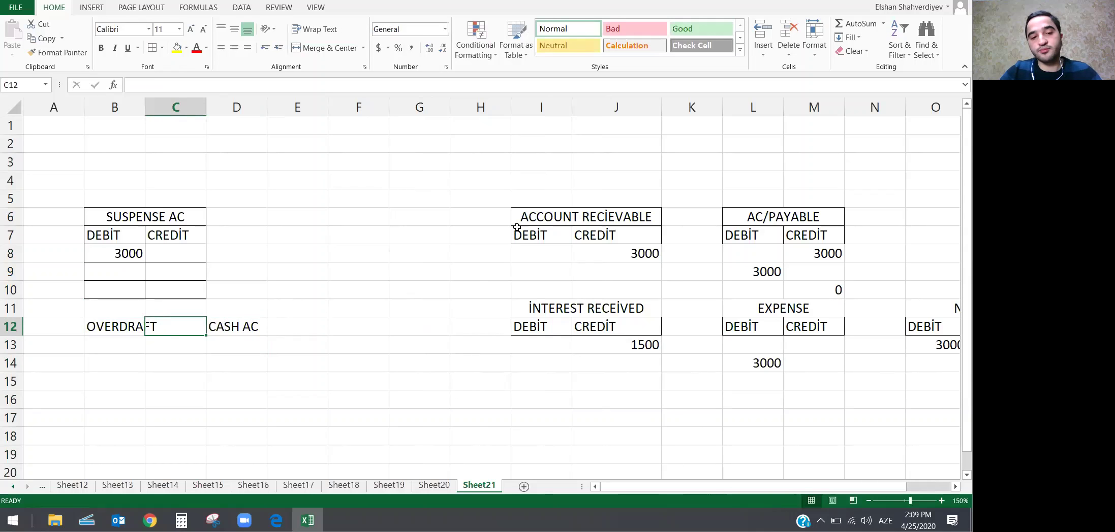
key(shift+Left)
click(115, 87)
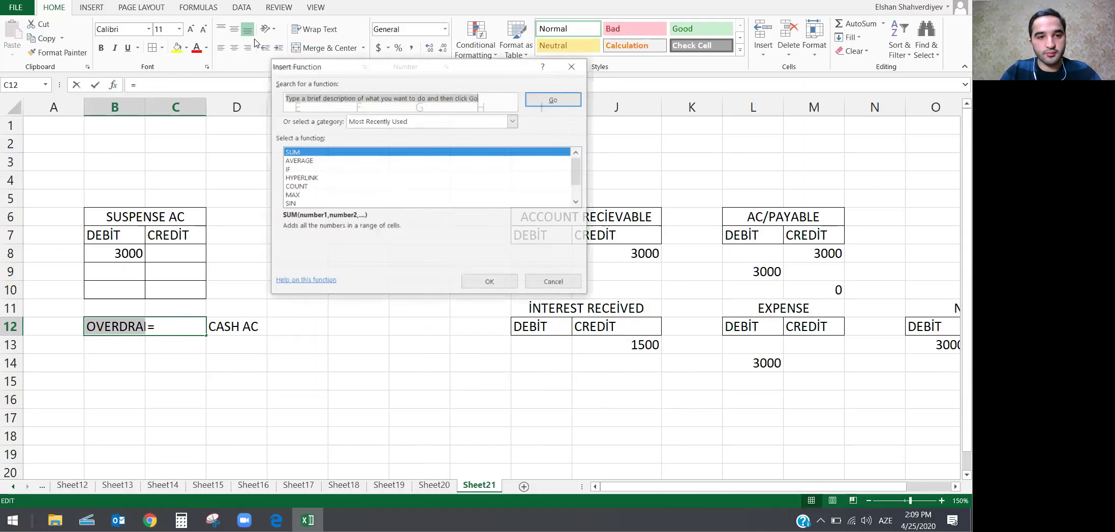
Step: Close the Insert Function dialog, centre OVERDRAFT across B12:C12, and delete the extra empty columns
click(571, 72)
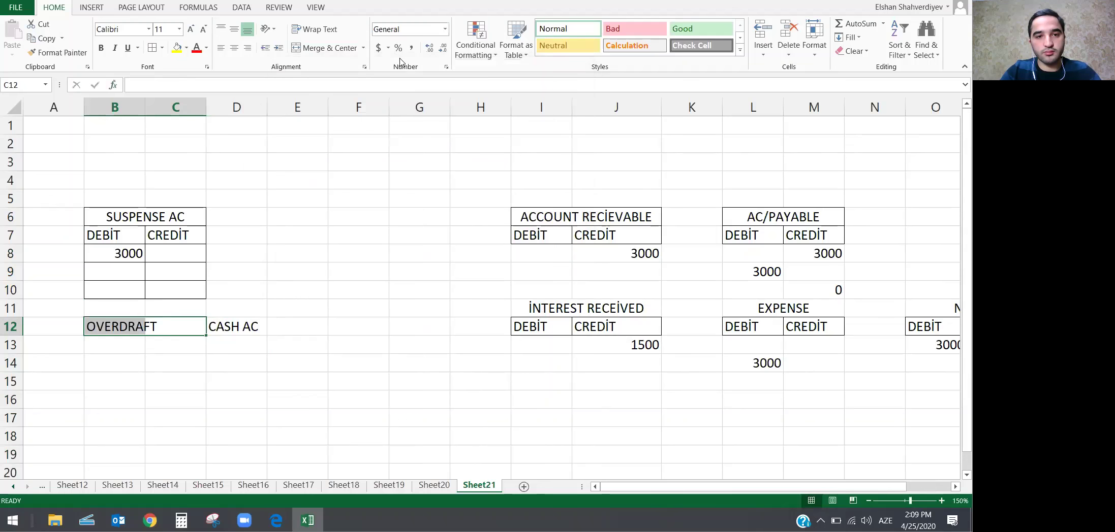
click(326, 48)
key(Down)
key(Right)
key(Right)
key(Up)
key(Right)
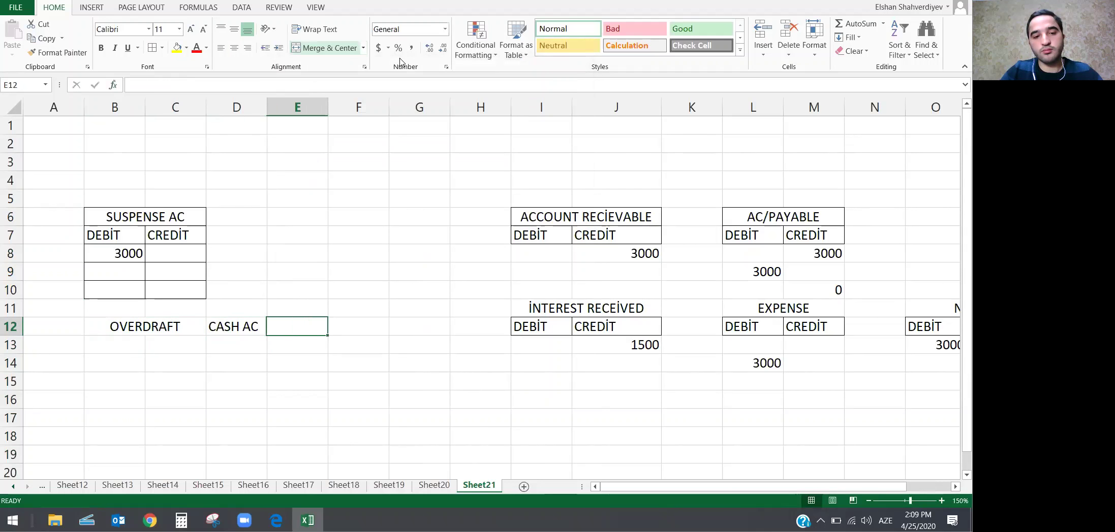
key(Right)
key(ctrl+space)
key(ctrl+minus)
key(ctrl+minus)
Step: Insert a column before CASH AC and merge-centre the title across E12:F12
key(Left)
key(Left)
key(ctrl+space)
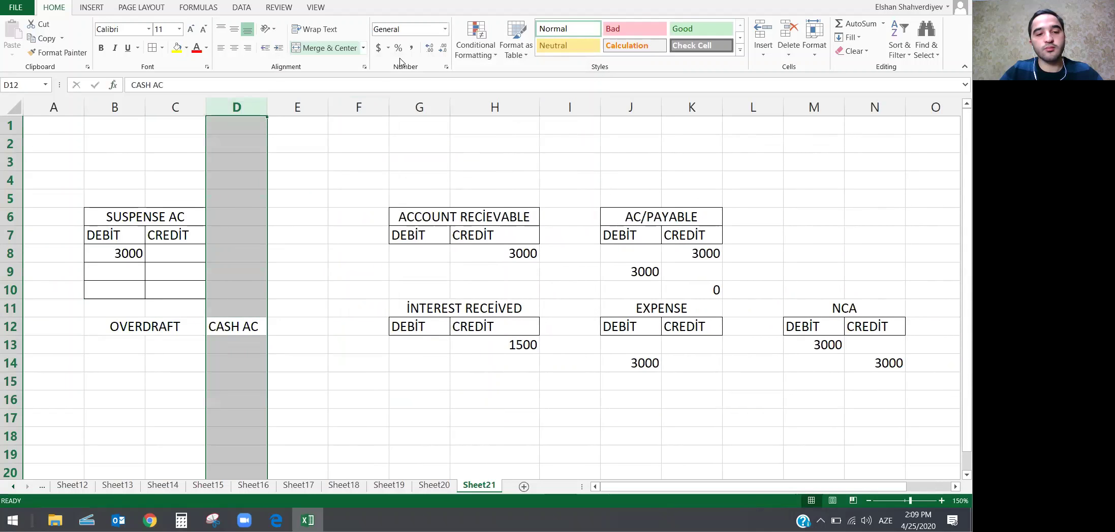
key(ctrl+shift+plus)
key(Right)
key(shift+Up)
key(shift+Right)
key(shift+Down)
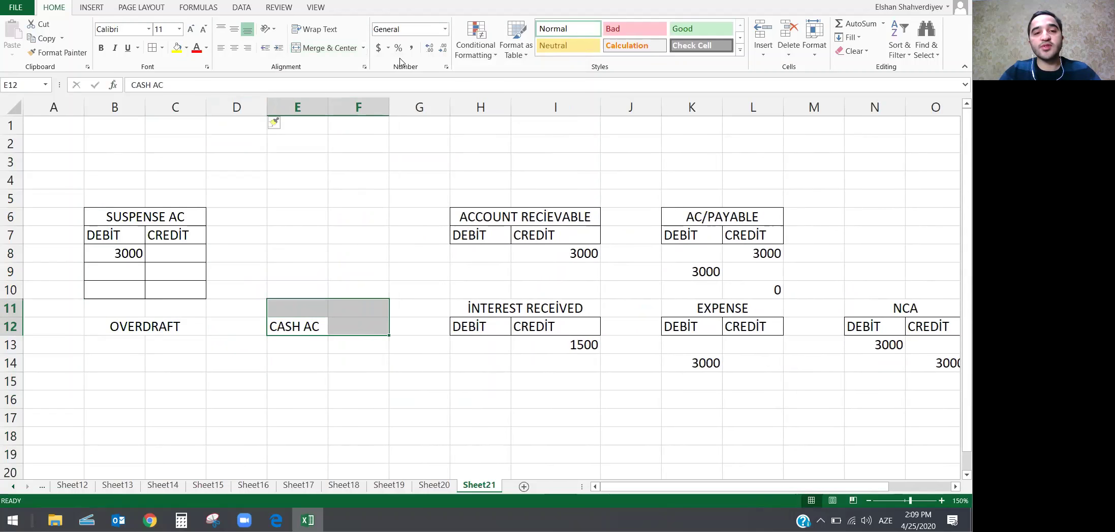
key(alt+h)
key(m)
key(c)
Step: Copy the Suspense DEBİT/CREDİT headers under both OVERDRAFT and CASH AC
key(Down)
key(Up)
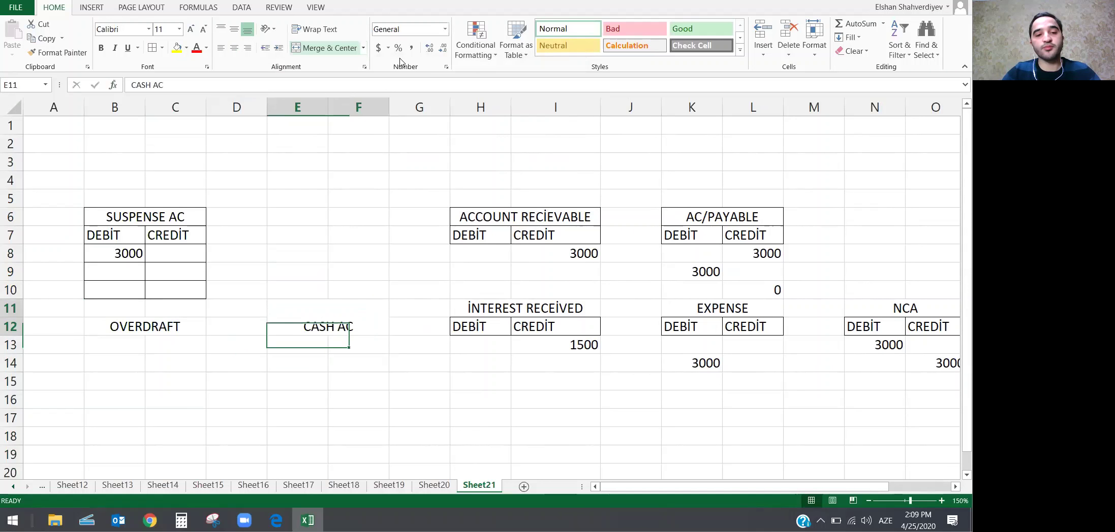
key(Left)
key(Down)
key(Left)
key(Up)
key(Up)
key(Up)
key(Up)
key(Up)
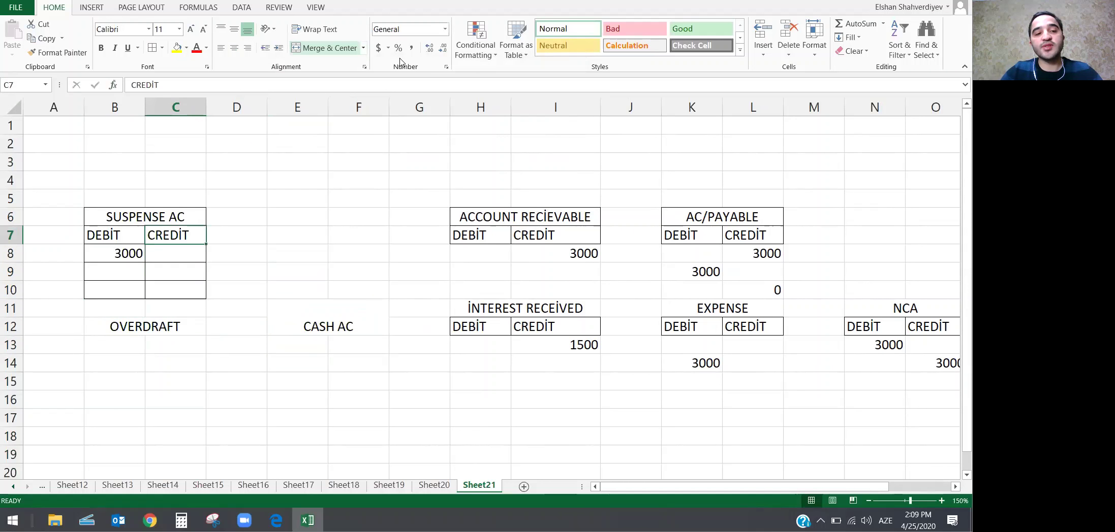
key(shift+Left)
key(ctrl+c)
key(Down)
key(Down)
key(Down)
key(Down)
key(Down)
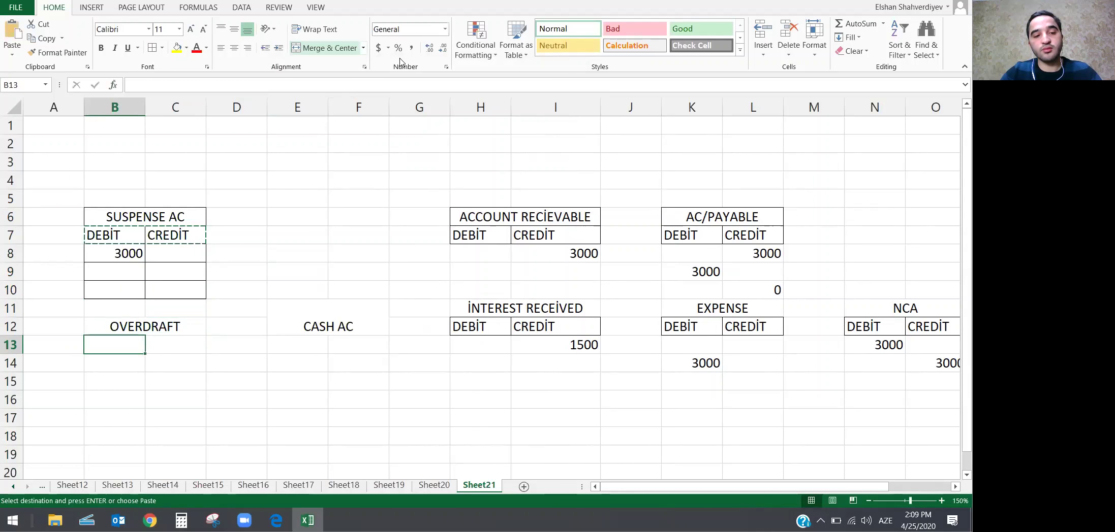
key(ctrl+v)
key(Right)
key(Right)
key(Right)
key(ctrl+v)
key(Down)
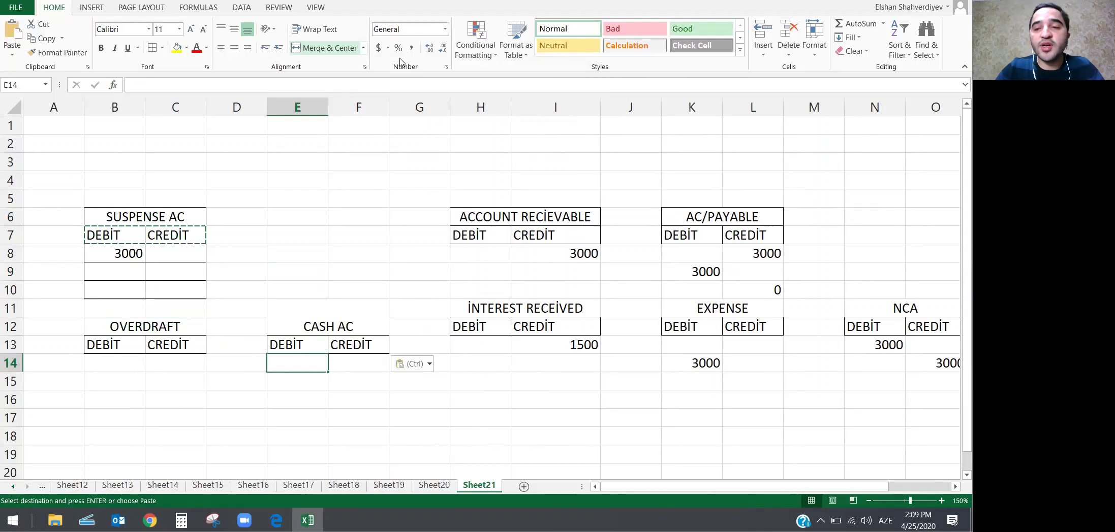
key(Up)
key(Up)
Step: Post 1500 on the OVERDRAFT credit side and check the question PDF
key(Left)
key(Left)
key(Left)
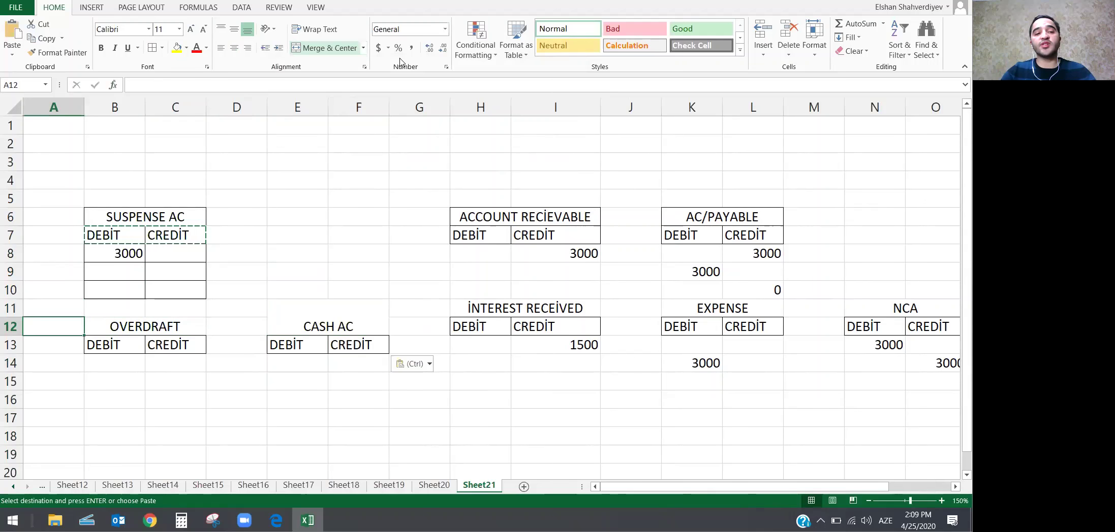
key(Down)
key(Right)
key(Down)
key(Right)
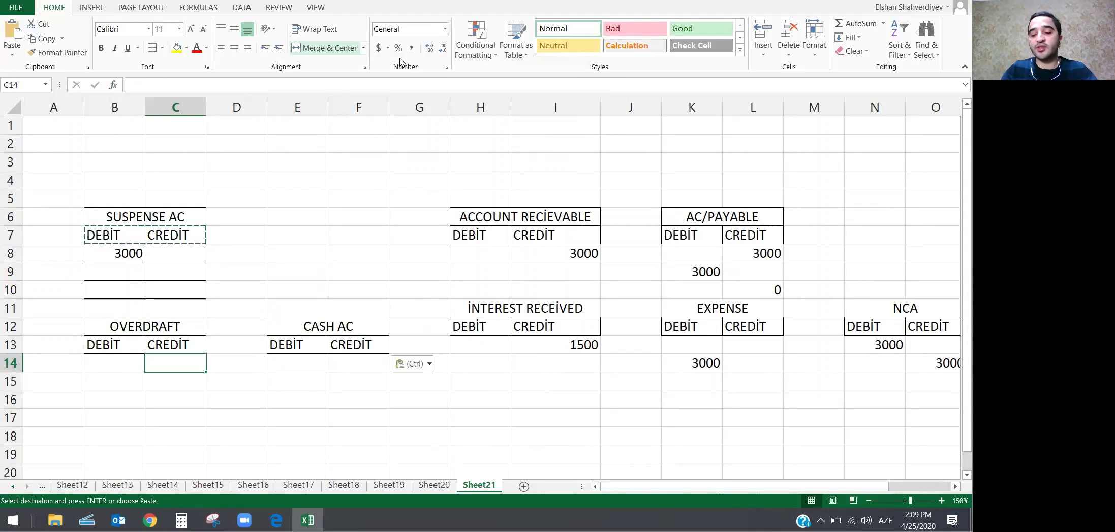
text(1500)
key(Return)
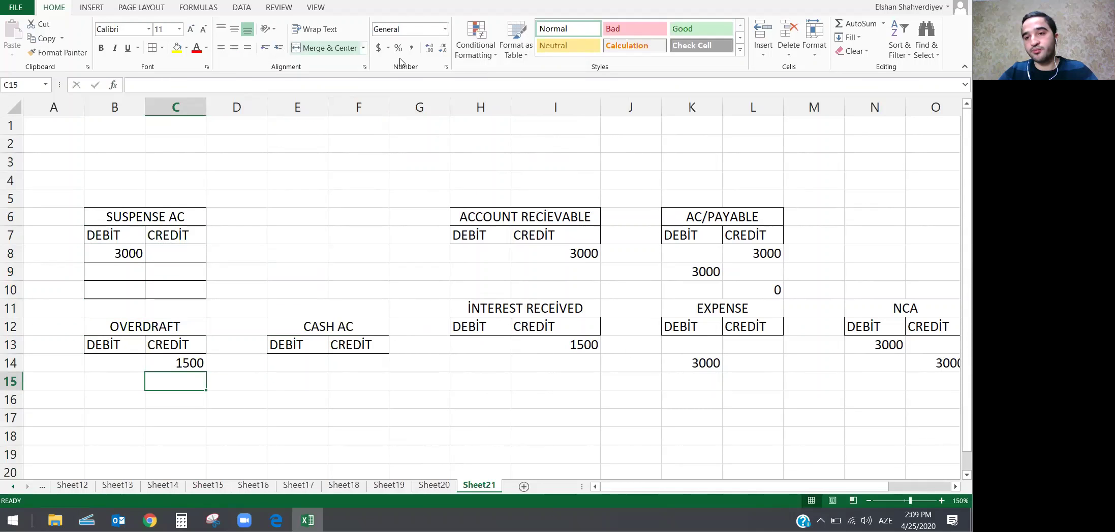
key(Up)
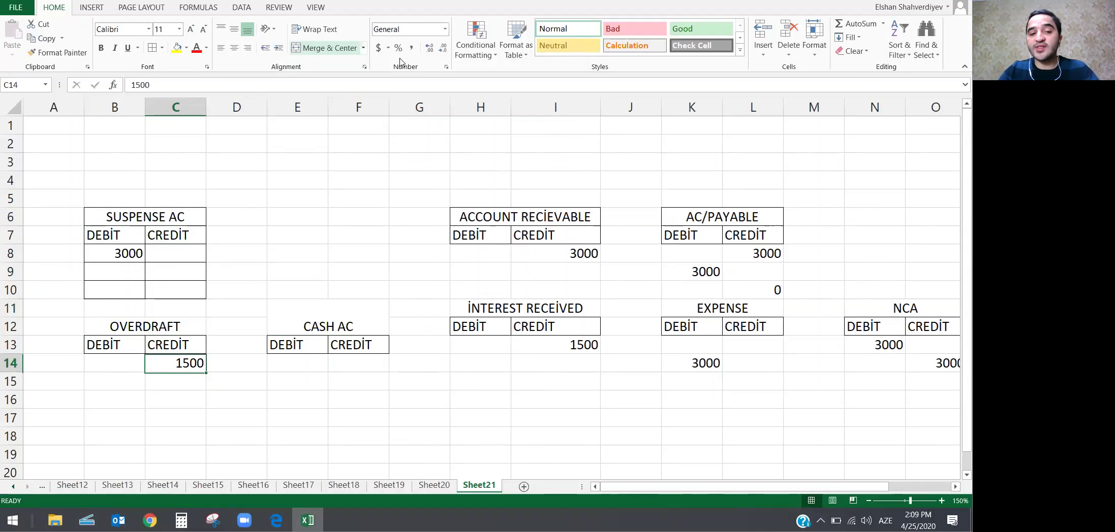
key(Right)
key(Right)
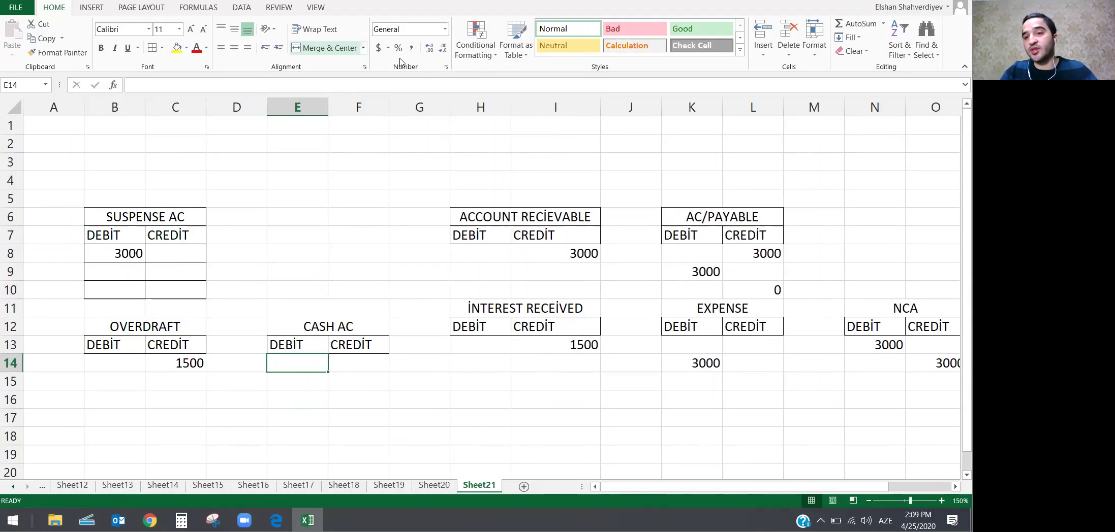
key(Left)
key(Left)
key(Left)
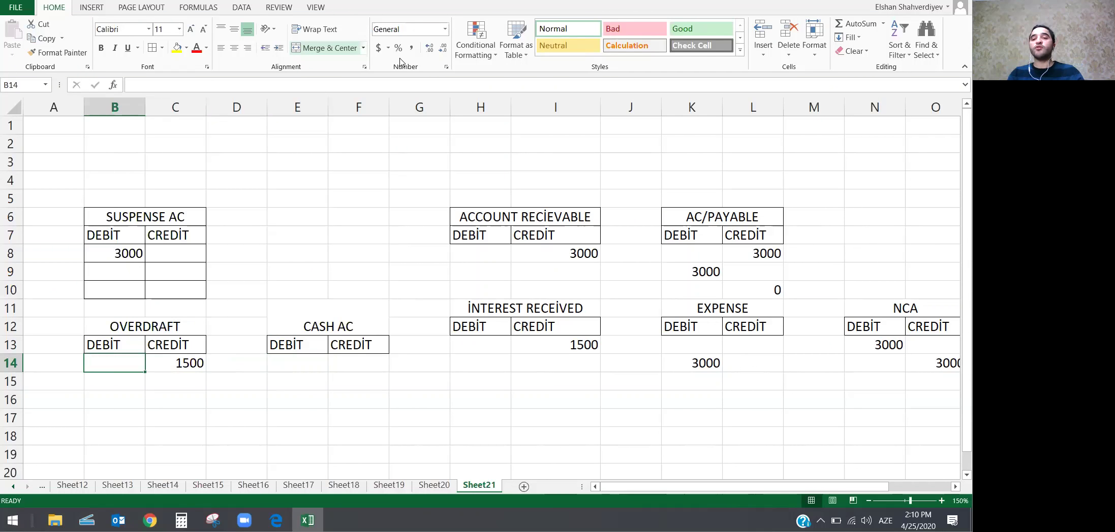
key(alt+Tab)
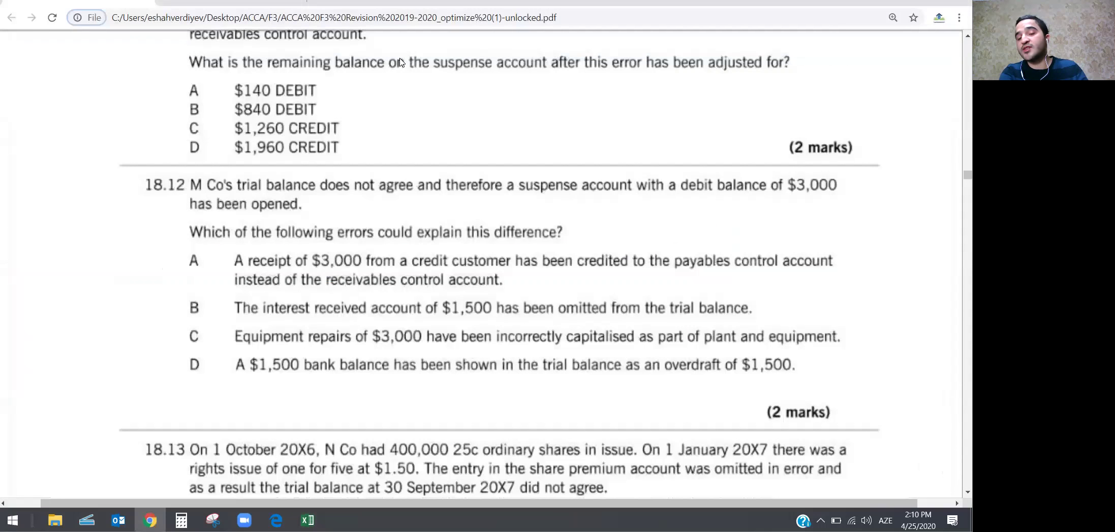
key(alt+Tab)
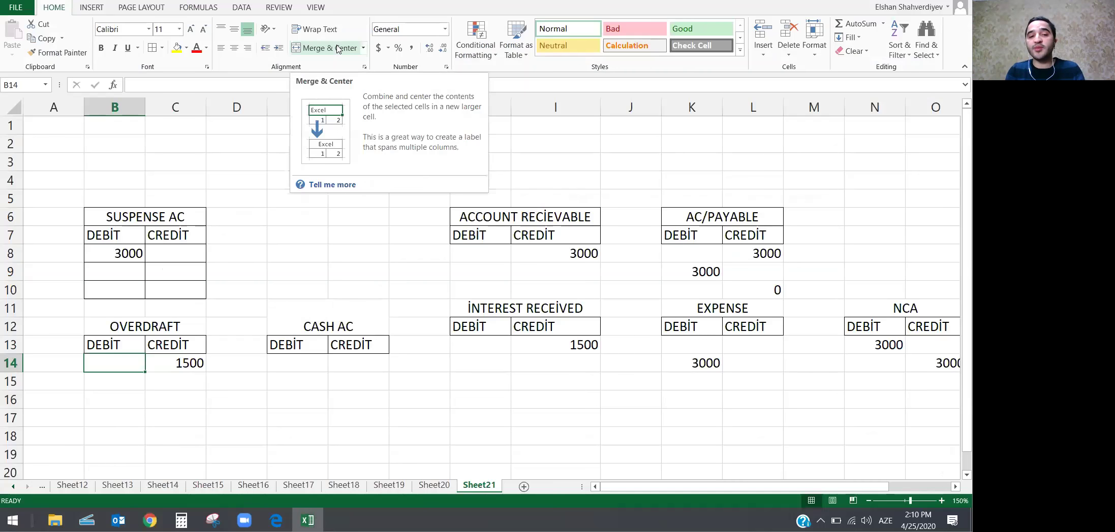
Step: Post 1500 as a debit to OVERDRAFT and as a credit to SUSPENSE AC
key(Down)
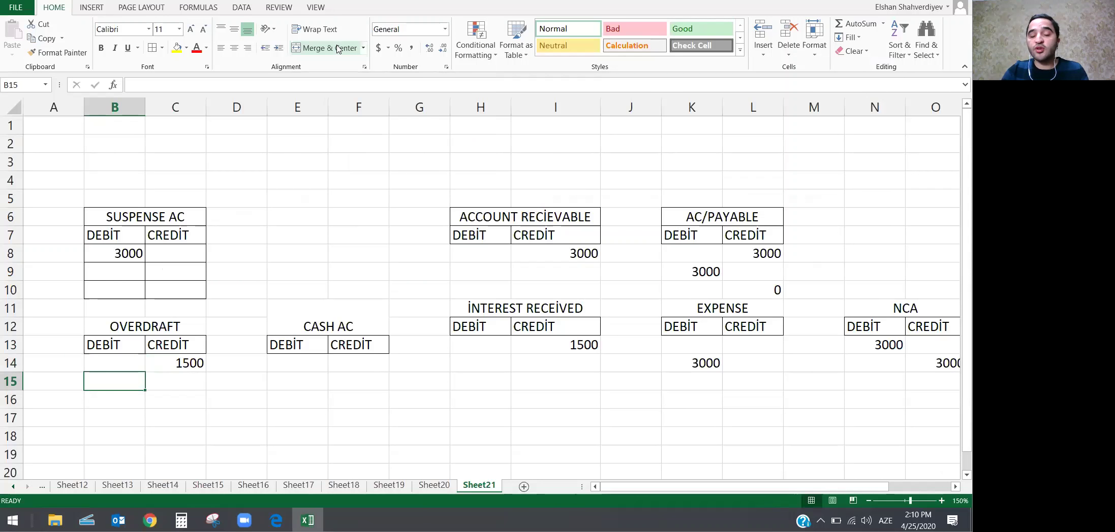
text(1500)
key(Return)
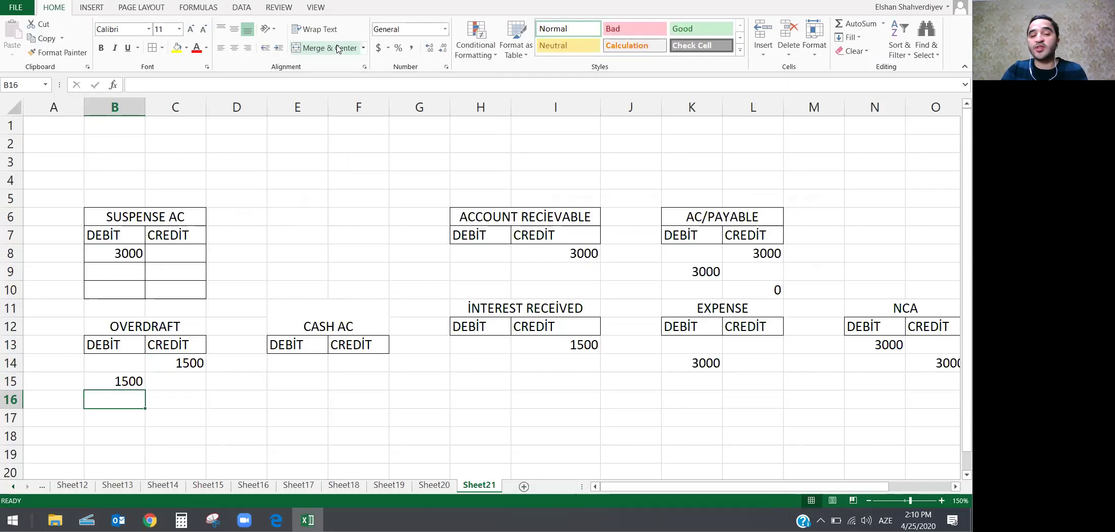
key(Up)
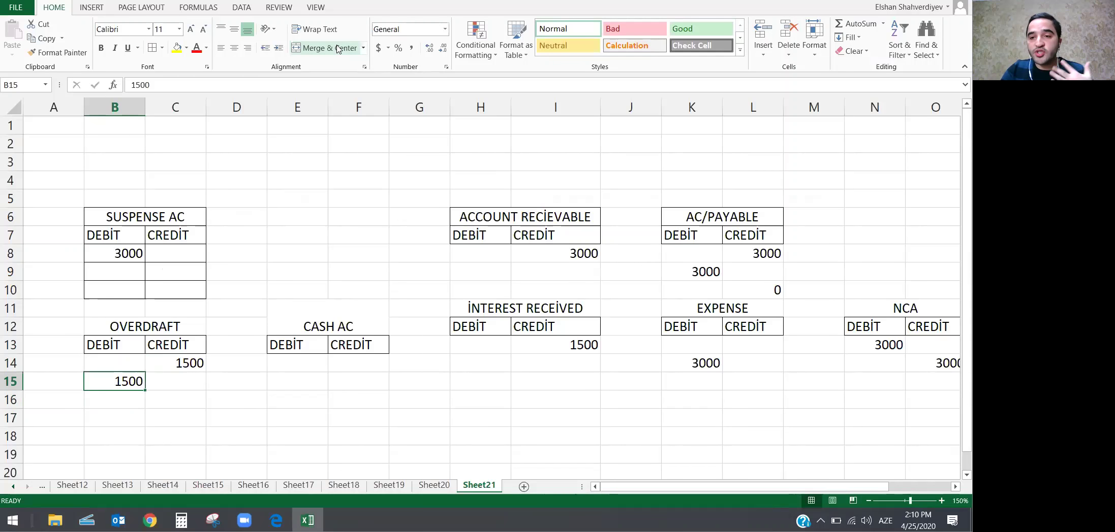
key(Up)
key(Up)
key(Right)
key(Up)
key(Up)
key(Up)
key(Up)
key(Up)
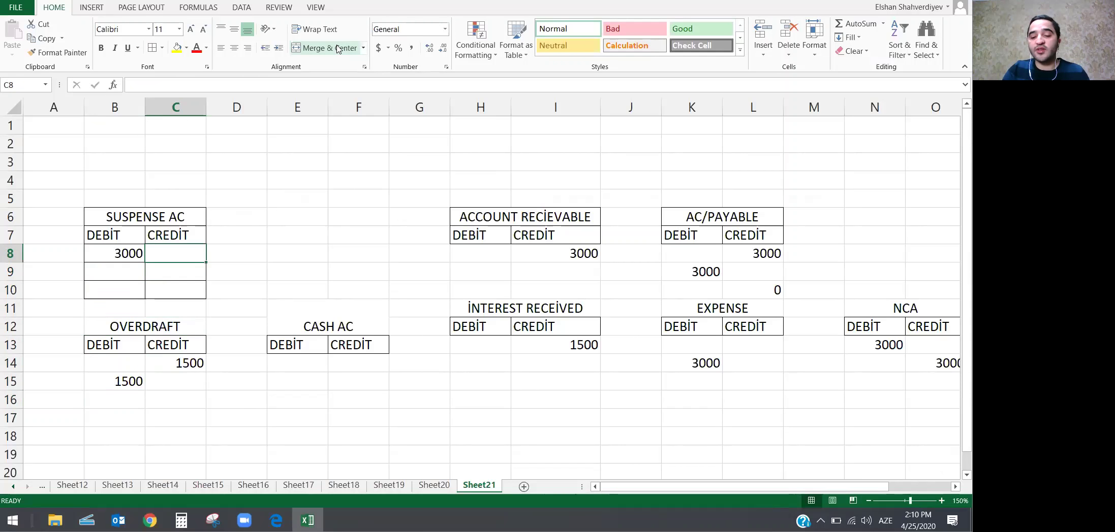
text(1500)
key(Return)
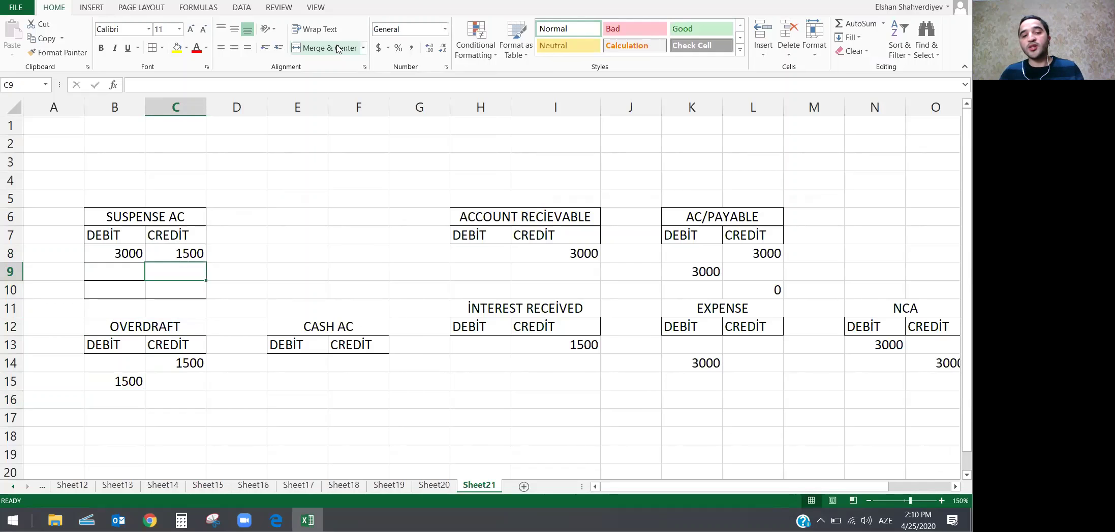
Step: Post 1500 as a debit to CASH AC and a second 1500 credit to SUSPENSE AC
key(Down)
key(Down)
key(Down)
key(Down)
key(Down)
key(Right)
key(Right)
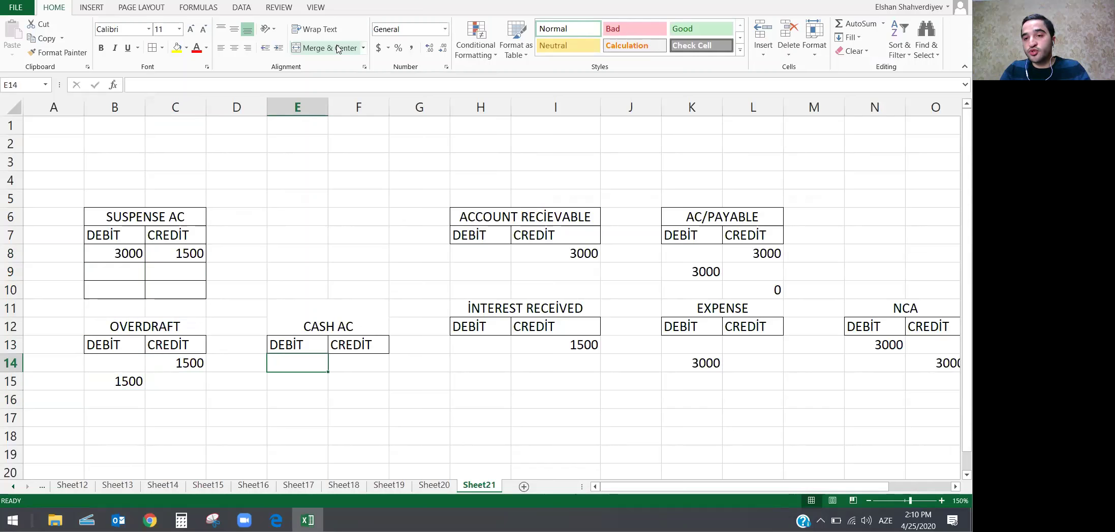
text(15000)
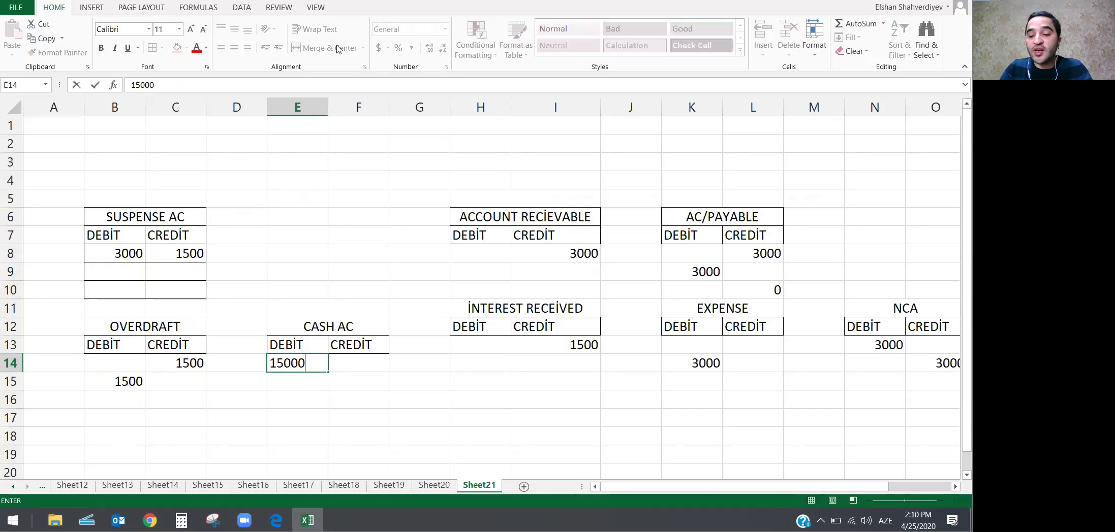
key(BackSpace)
key(Return)
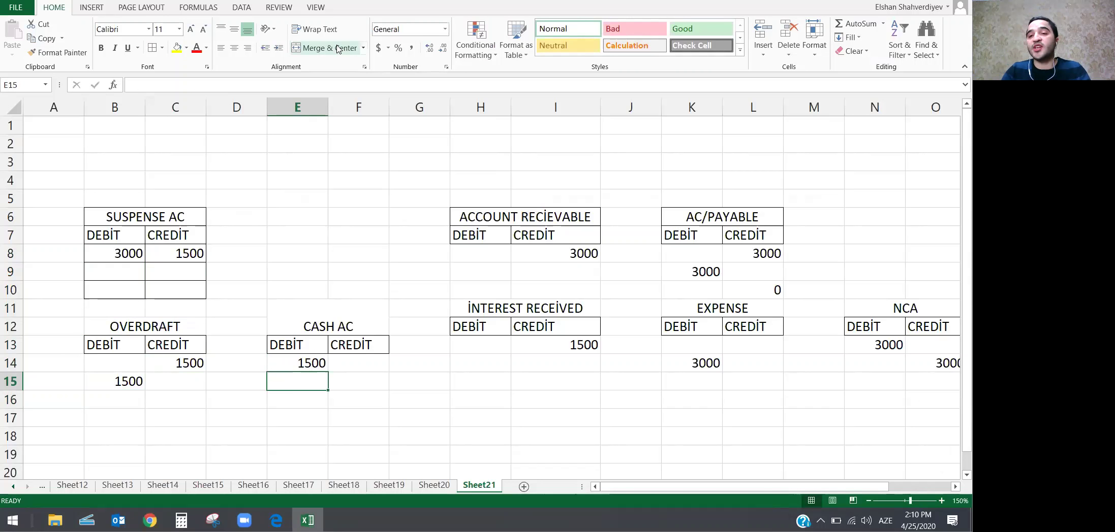
key(Up)
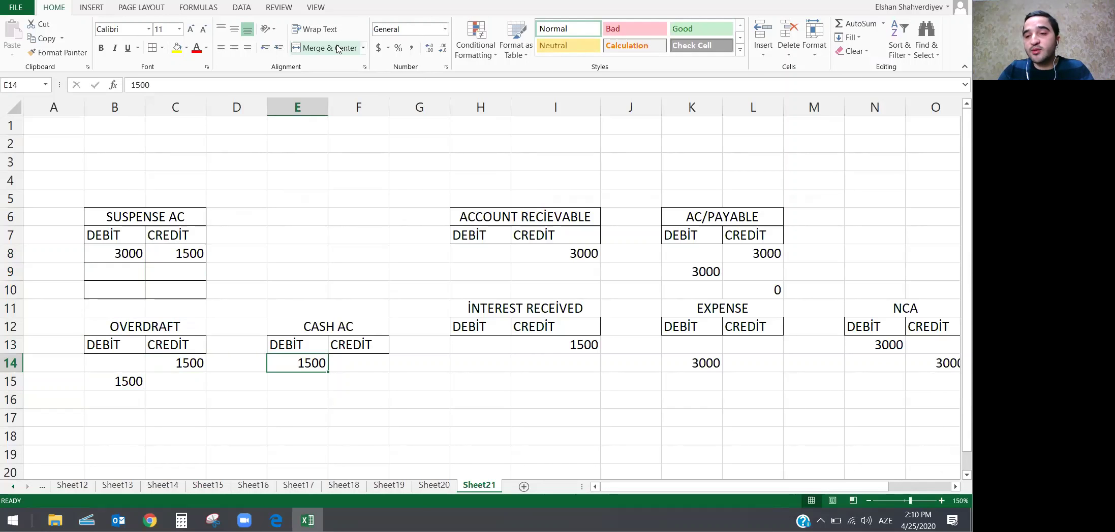
key(Up)
key(Up)
key(Up)
key(Up)
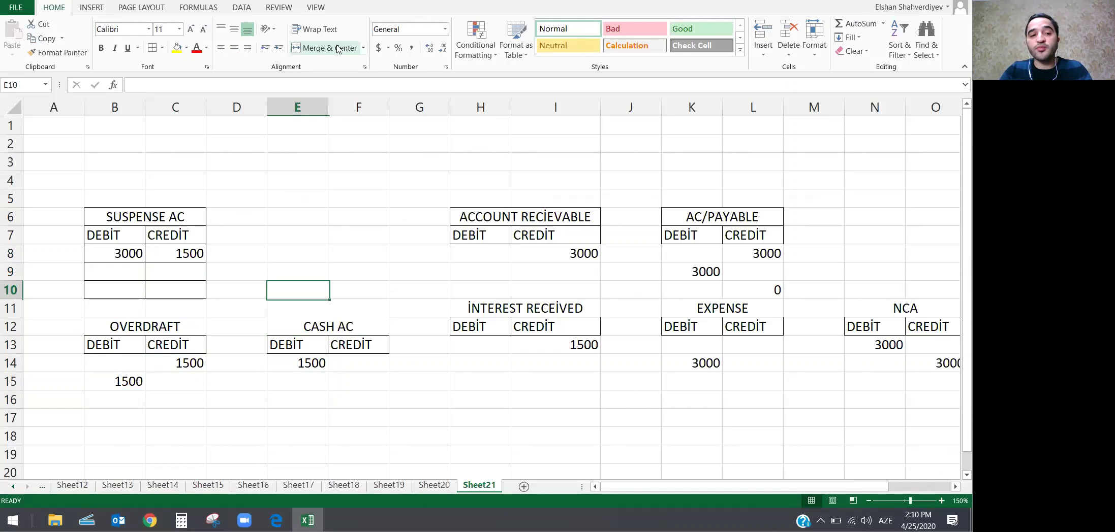
key(Left)
key(Left)
key(Up)
text(1500)
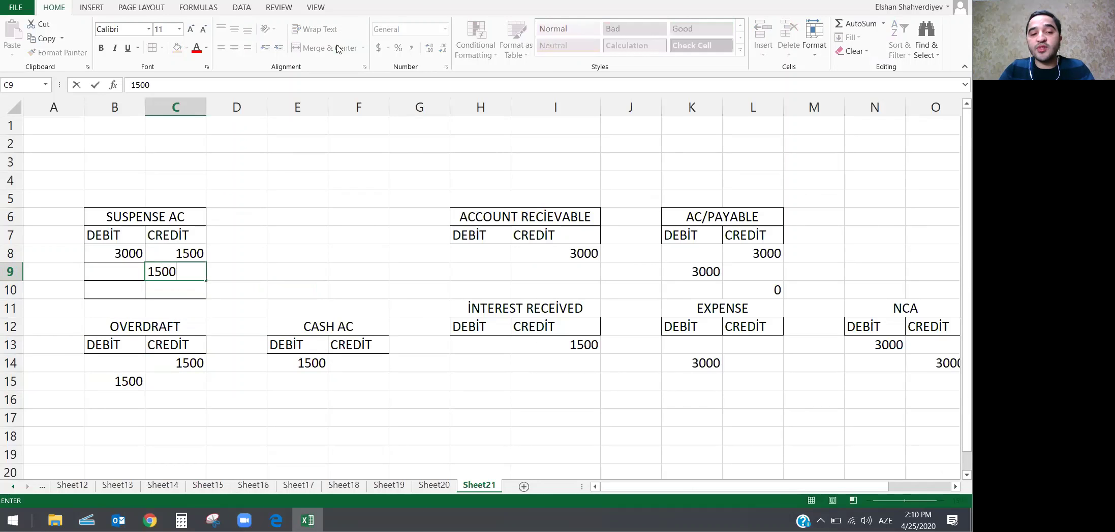
key(Return)
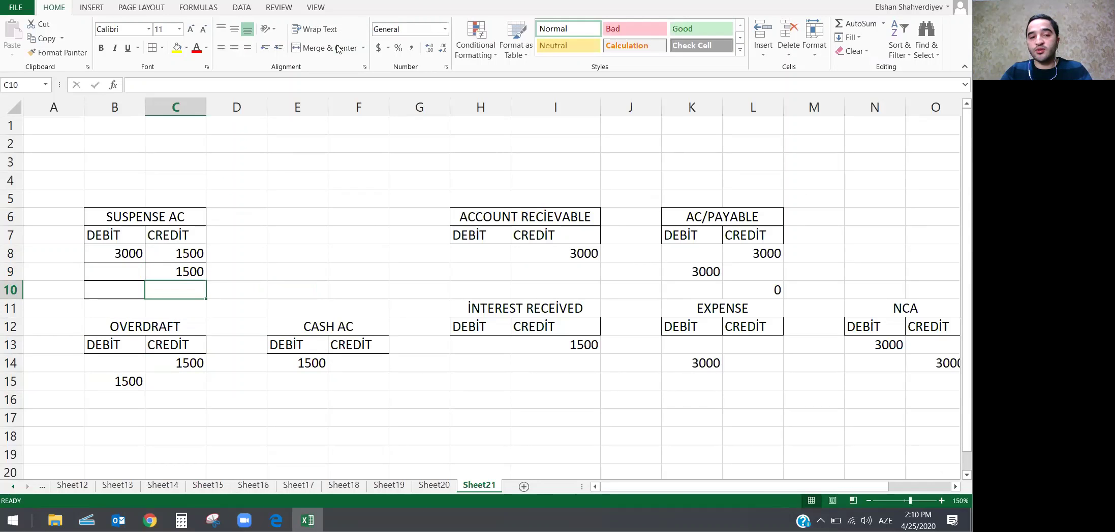
key(Left)
Step: Total the suspense debits with =SUM(B8:B9) and copy the total to the credit column
text(=SUM(B8:B9))
key(Return)
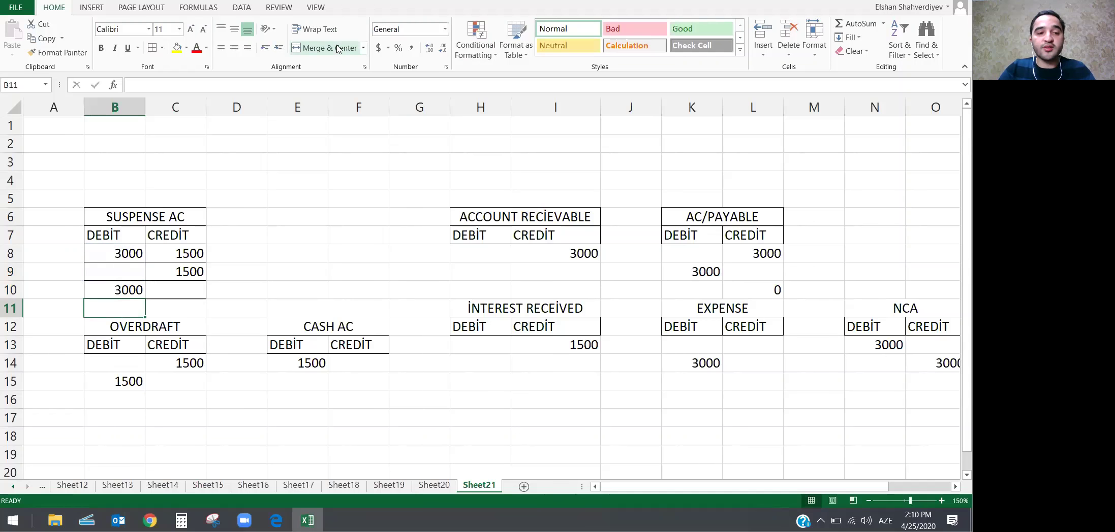
key(Up)
key(ctrl+c)
key(Right)
key(ctrl+v)
Step: Make both suspense totals bold, italic and underlined
key(Down)
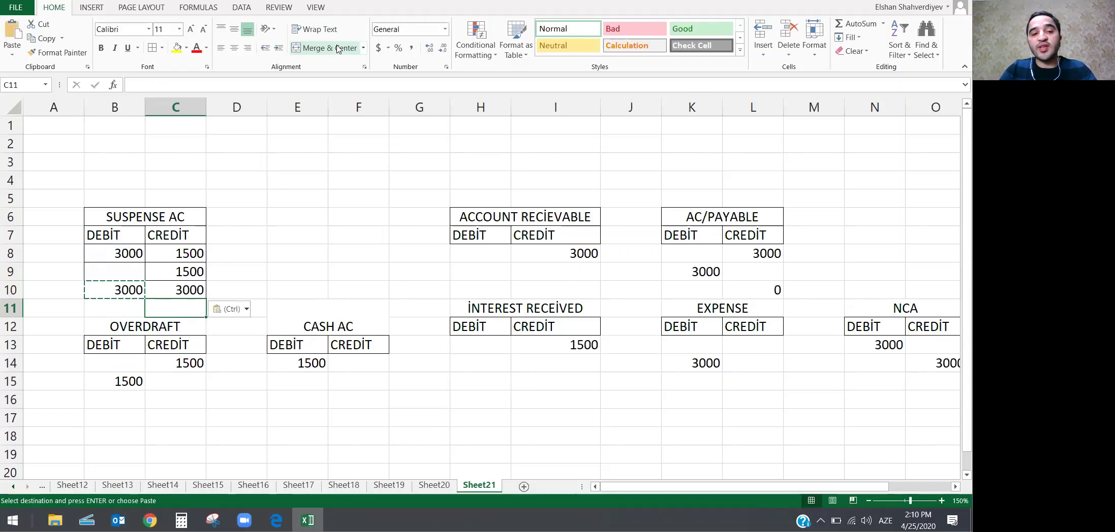
key(Left)
key(Up)
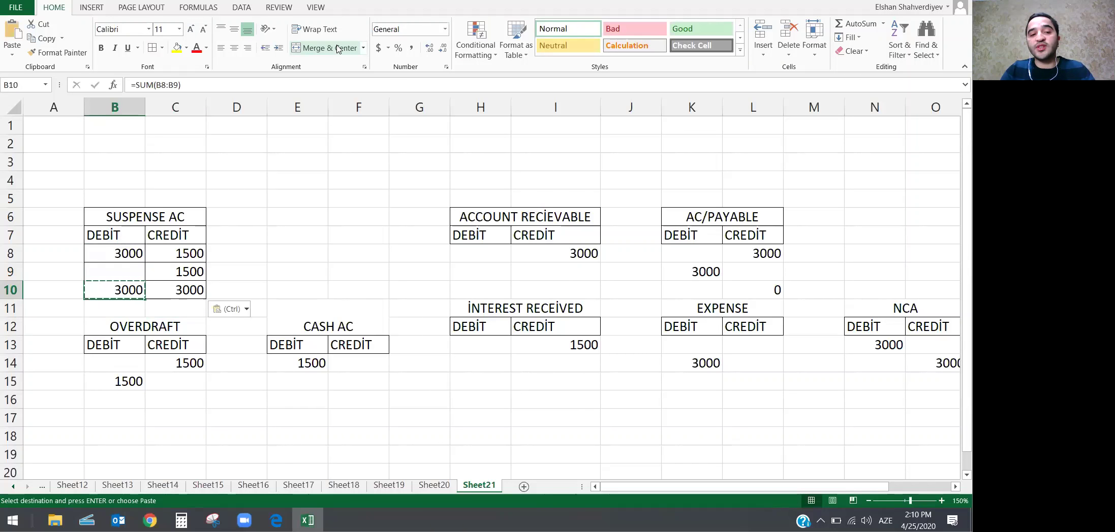
key(shift+Right)
key(ctrl+u)
key(ctrl+b)
key(ctrl+i)
Step: Enter the suspense balance formula =B10-C10 below the totals, giving 0
key(Down)
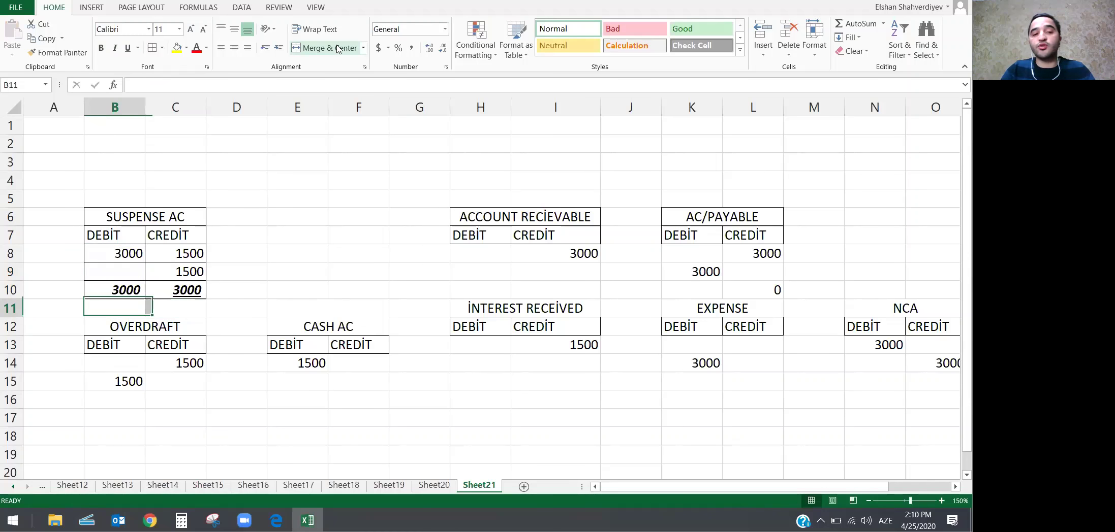
text(=)
key(Up)
text(-)
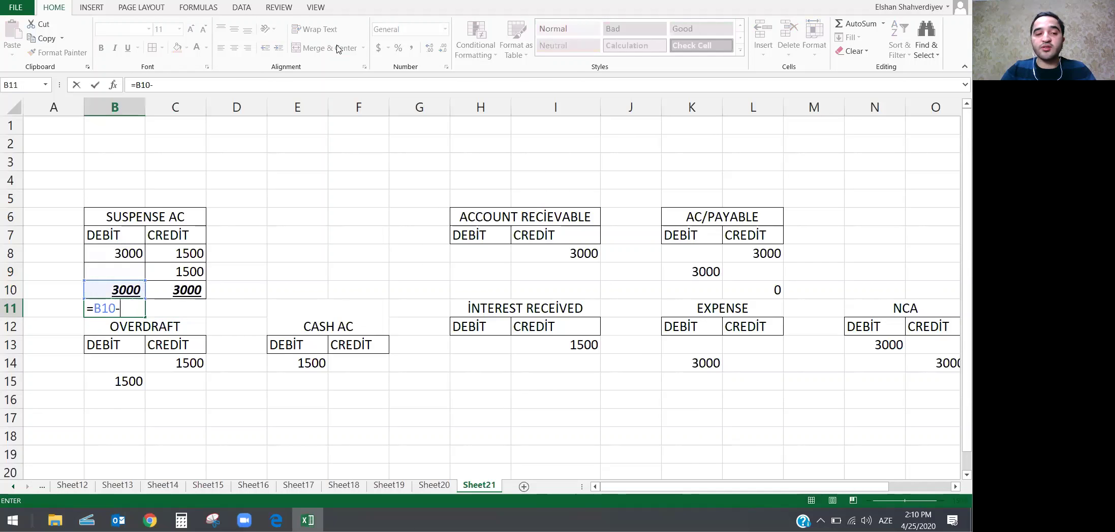
key(Up)
key(Right)
key(Return)
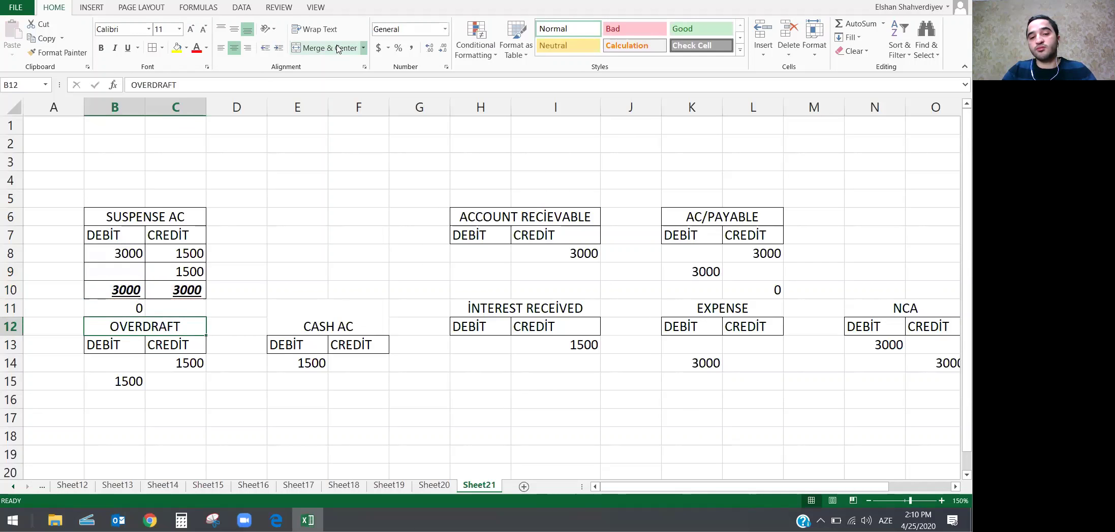
Step: Fill the zero balance cell yellow with red font and return to the question PDF
key(shift+Up)
key(shift+space)
key(Up)
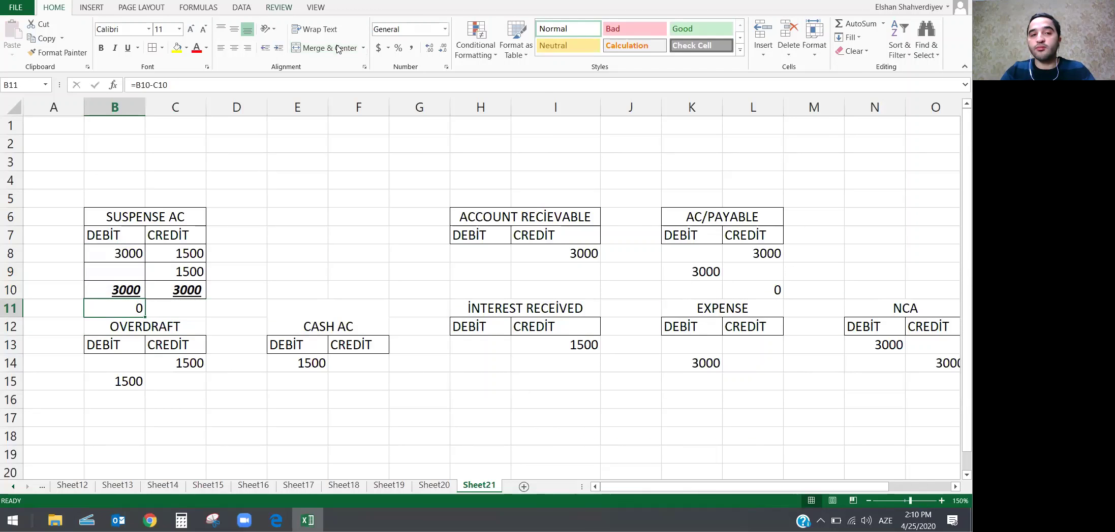
click(177, 48)
click(196, 48)
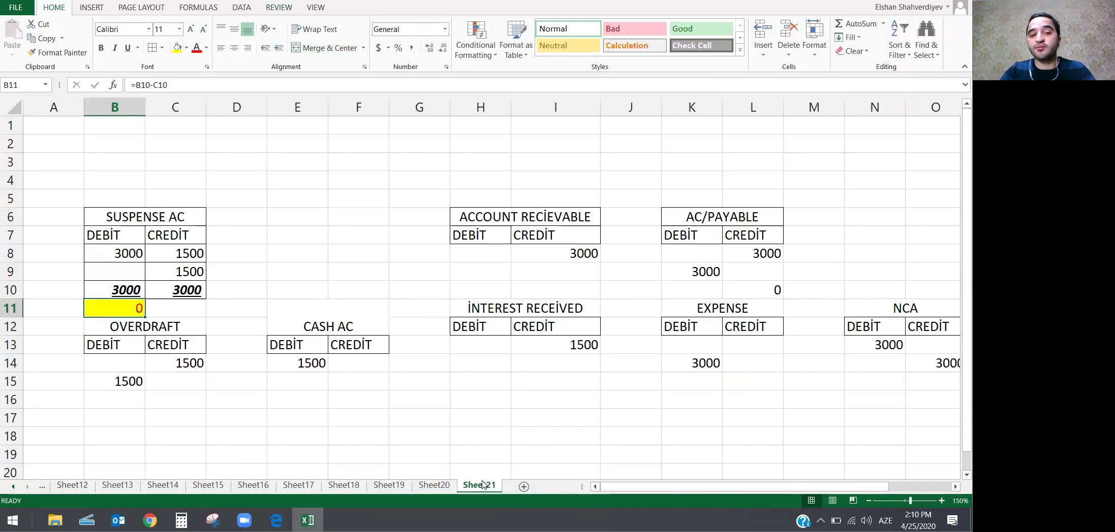
click(349, 358)
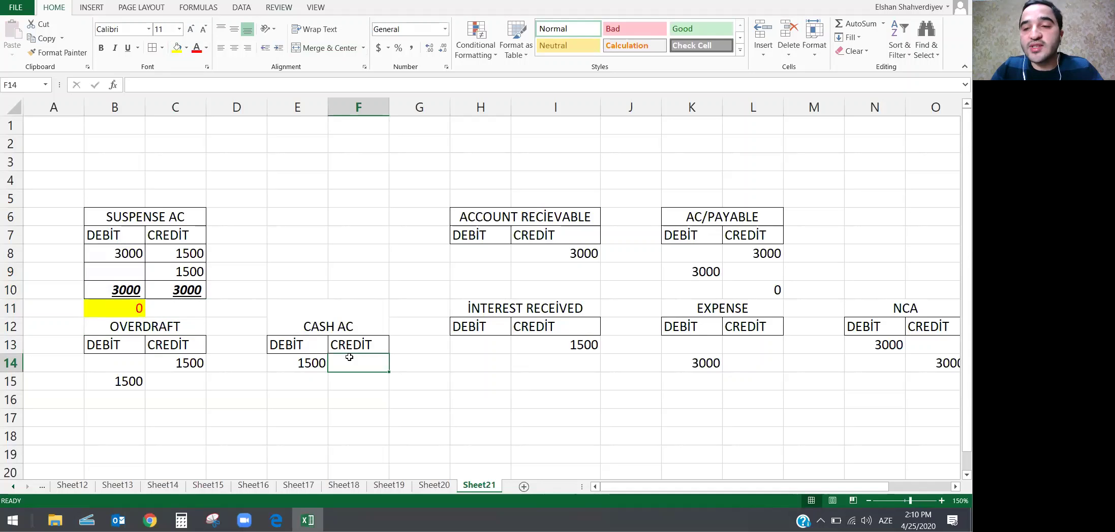
key(alt+Tab)
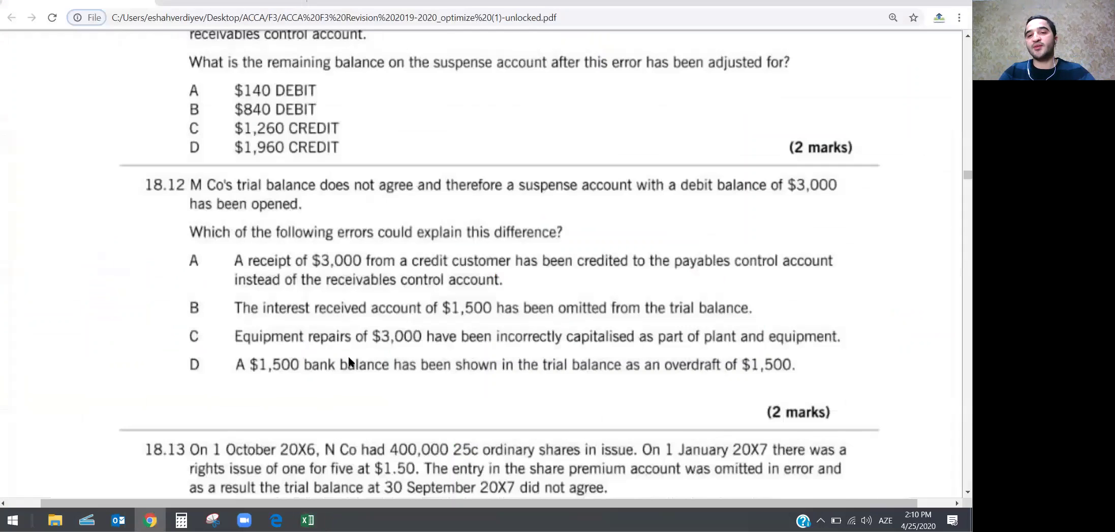